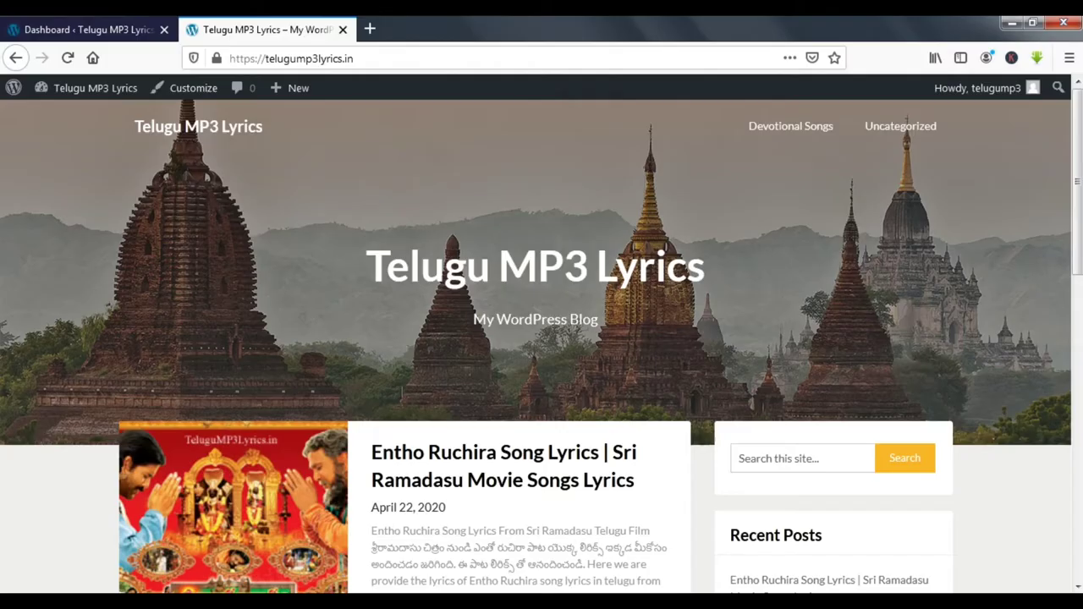
Step: From the admin dashboard, list all pages, showing the Privacy Policy draft and Sample Page
scroll(1080, 292, down, 2)
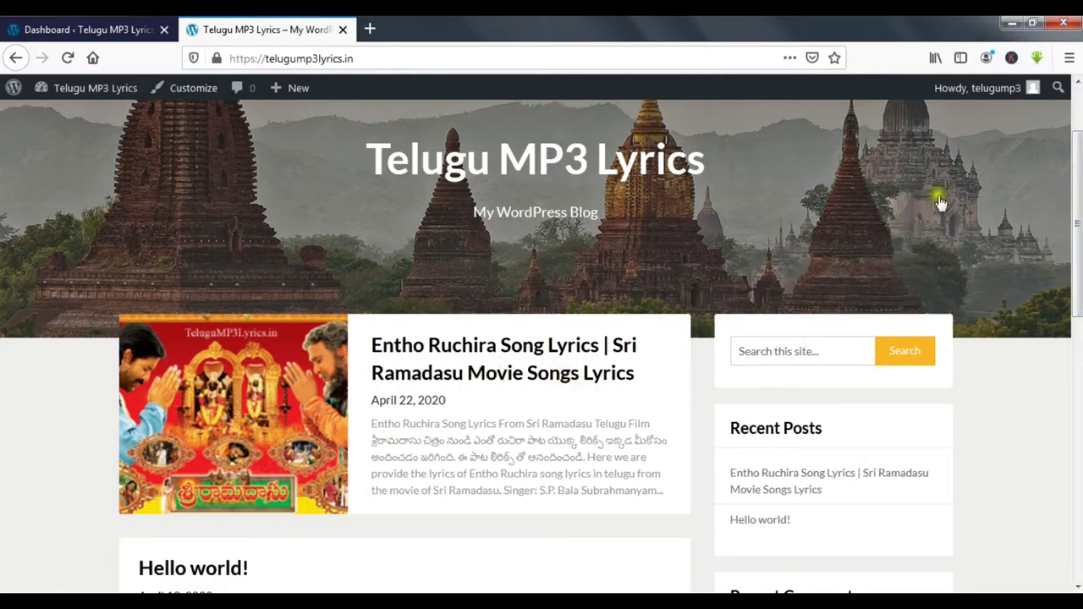
scroll(542, 254, up, 2)
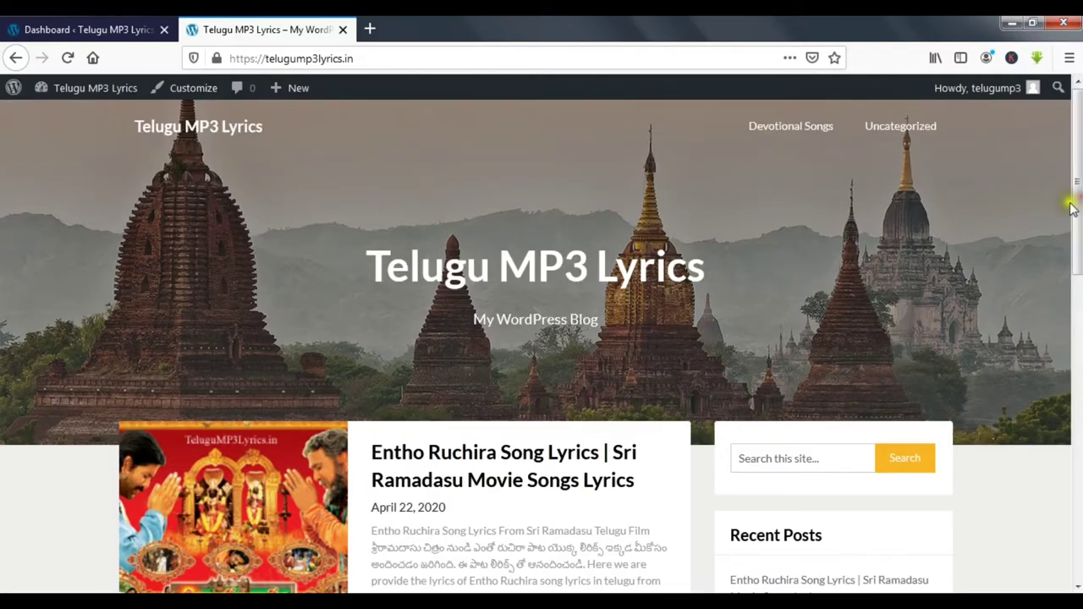
click(79, 29)
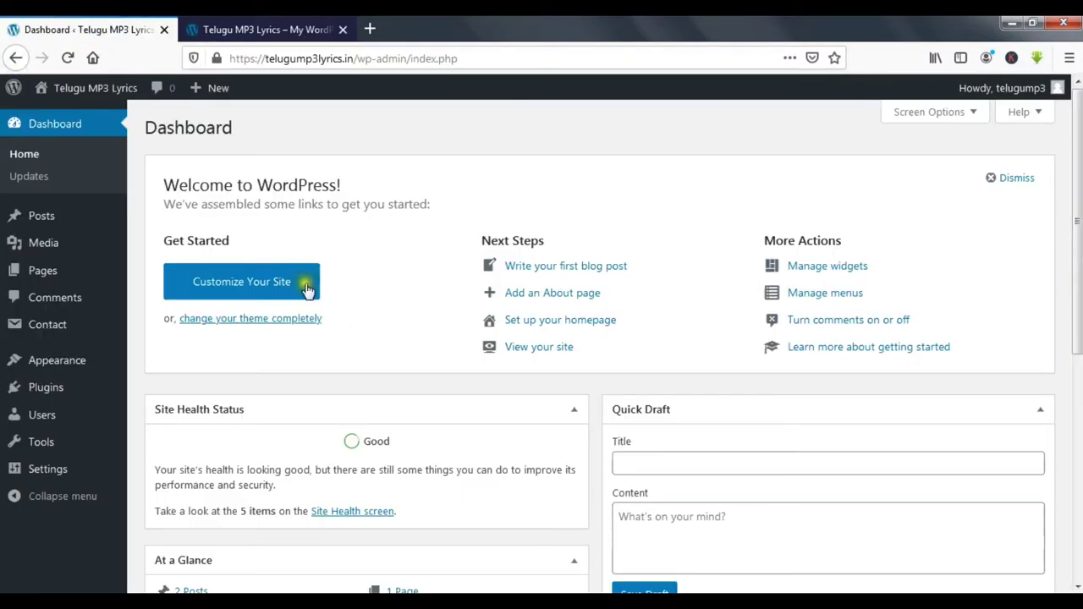
mouse_move(50, 285)
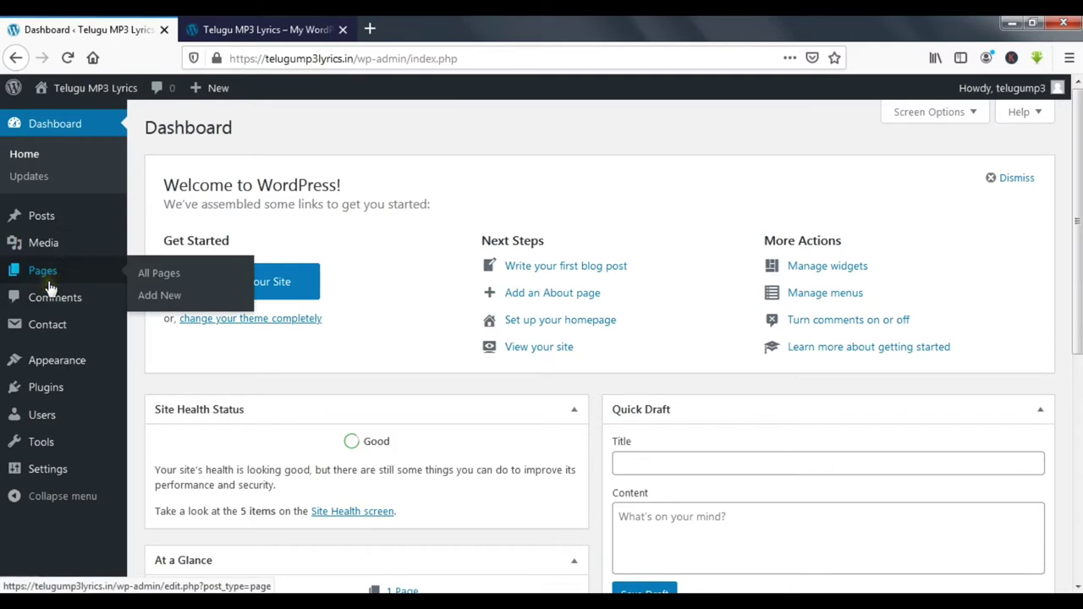
click(49, 284)
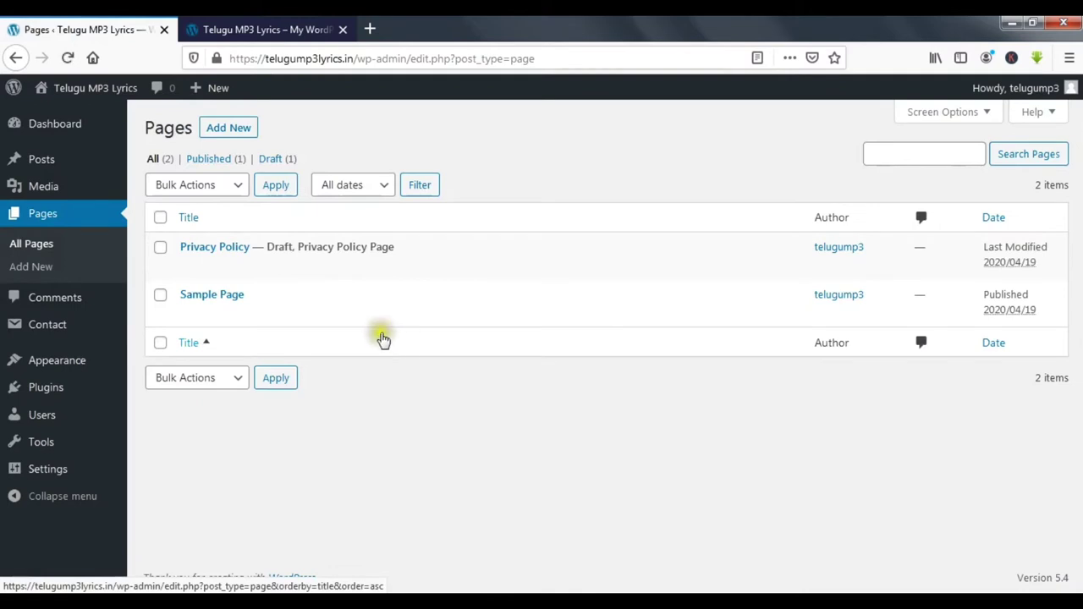
mouse_move(220, 319)
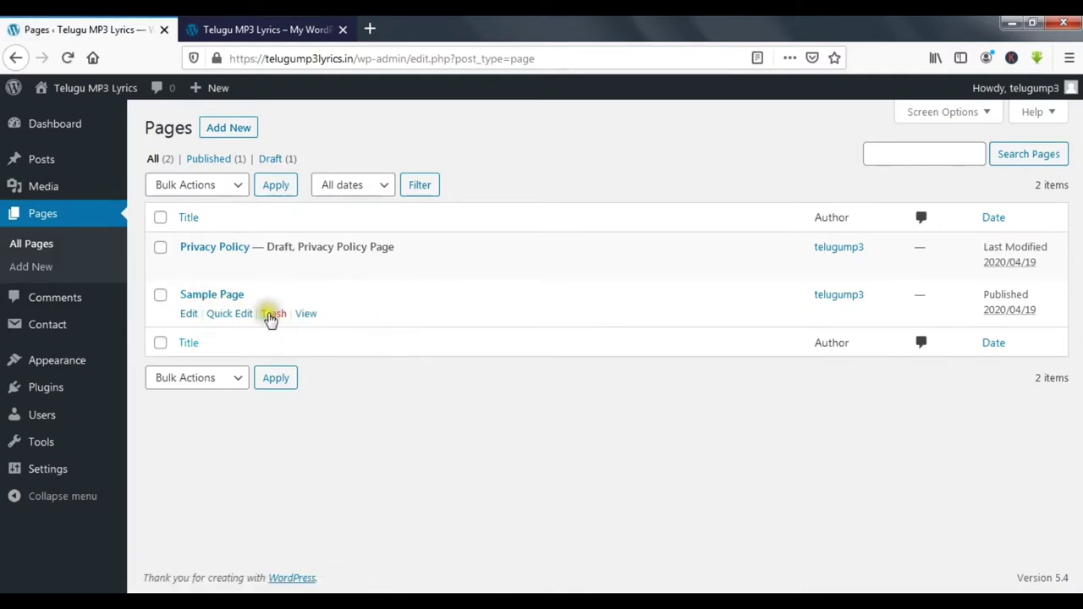
mouse_move(205, 245)
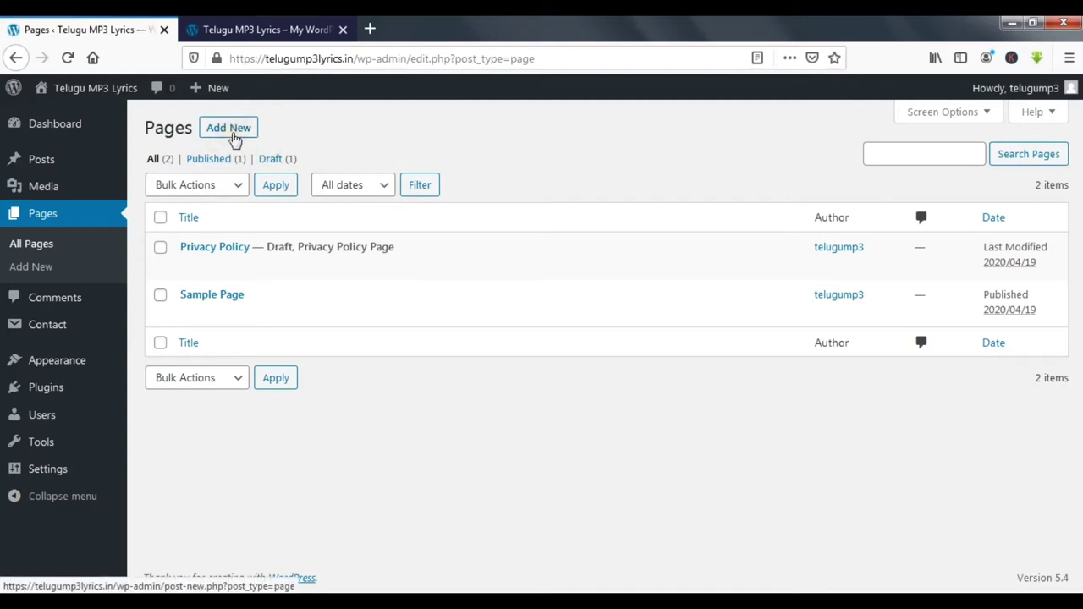
Step: Add a new page titled 'About Us' with the about-us permalink
click(235, 138)
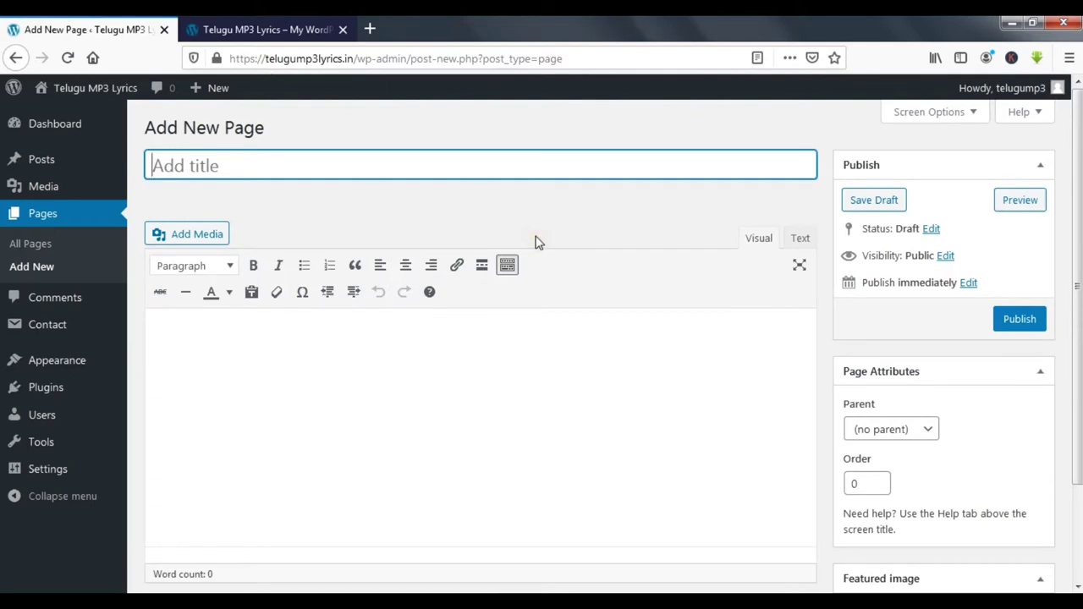
drag(145, 127, 259, 126)
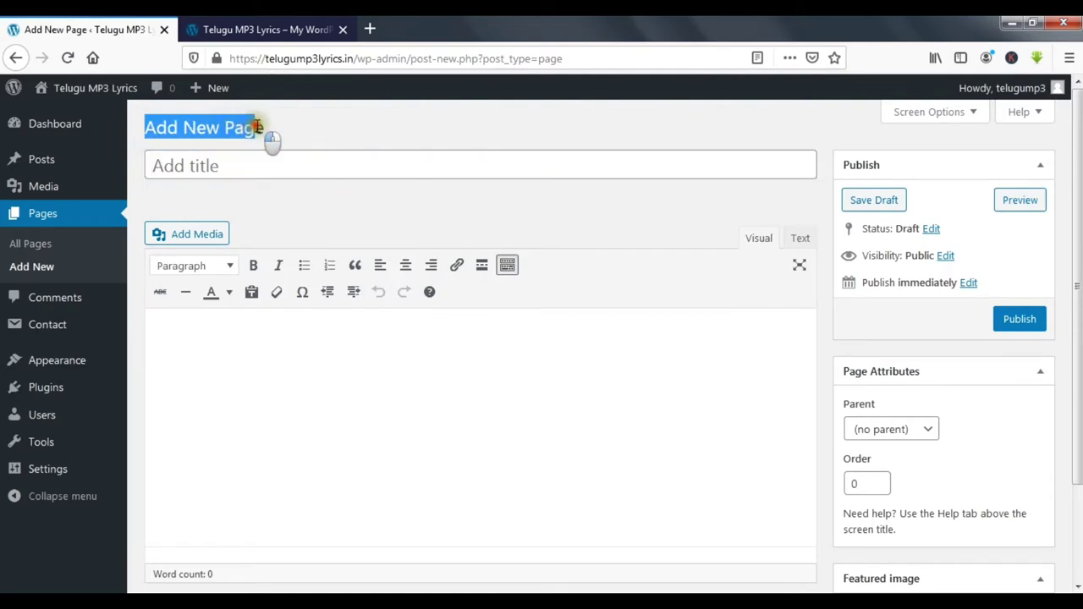
click(273, 169)
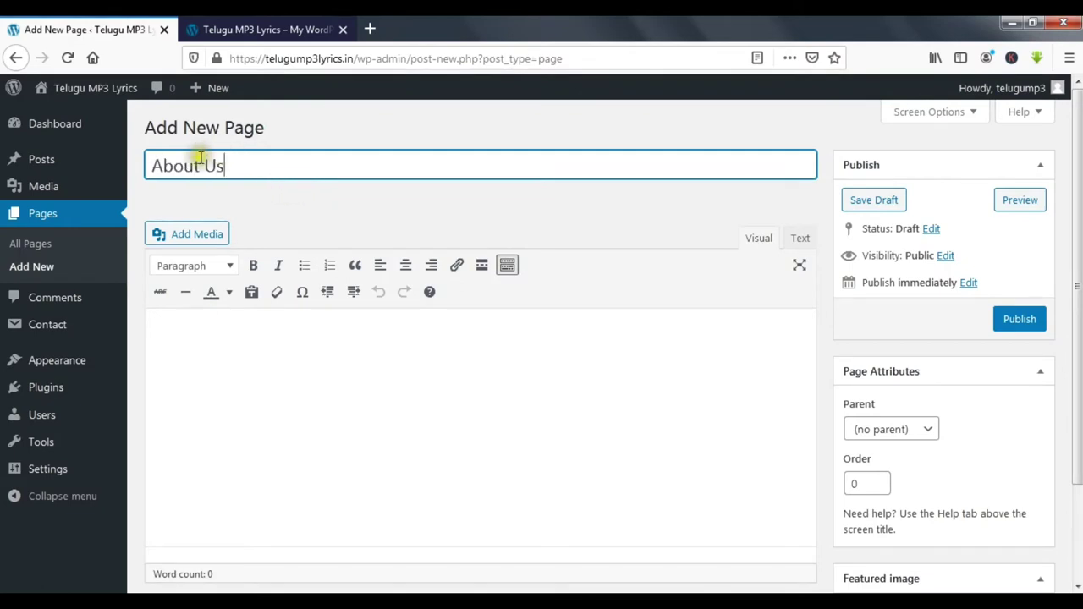
click(429, 340)
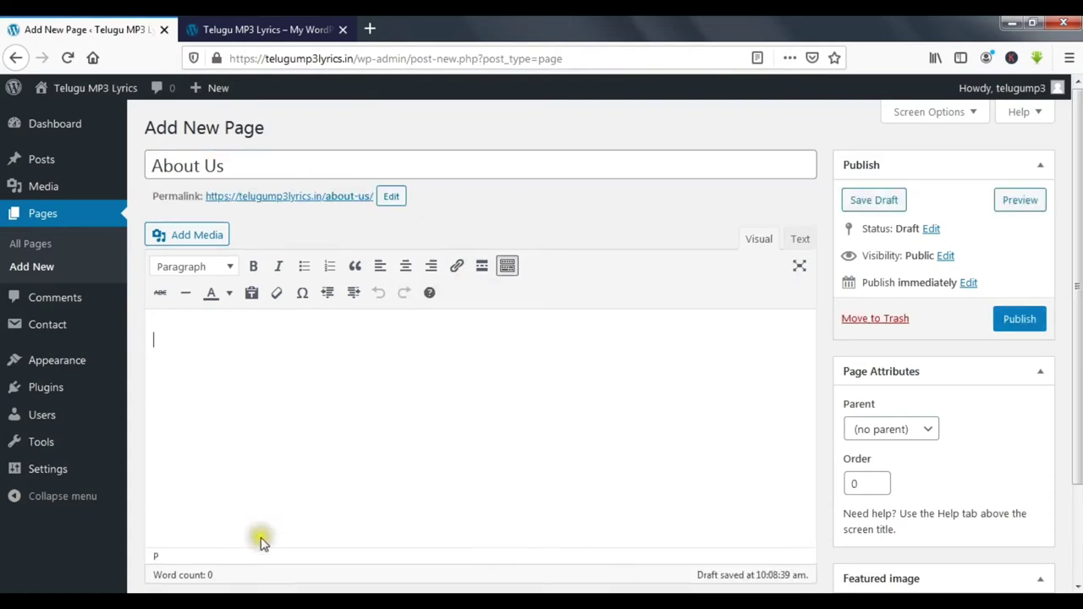
drag(147, 196, 343, 211)
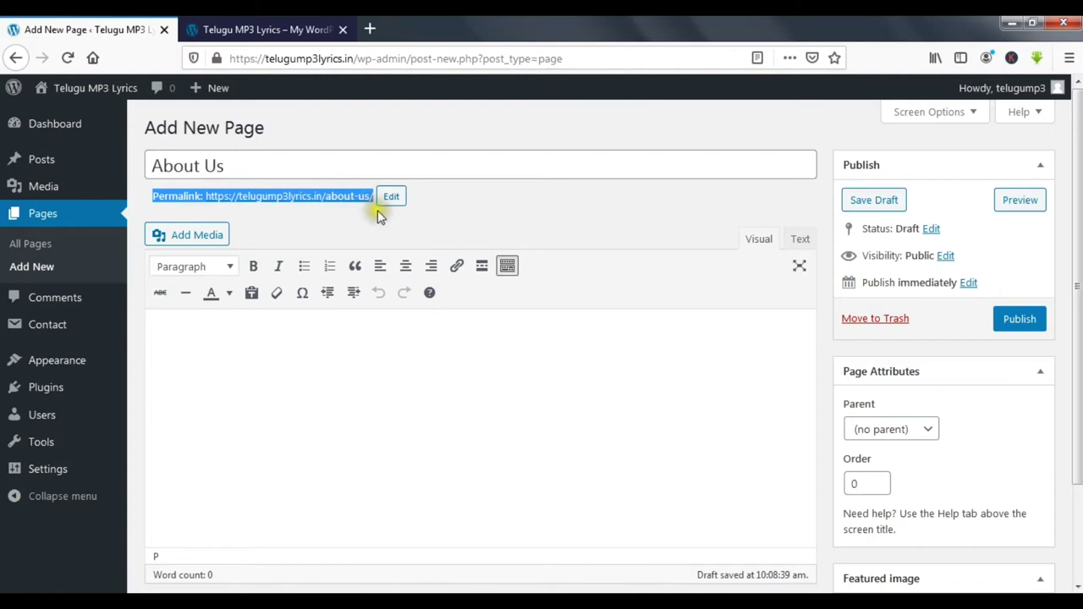
click(388, 199)
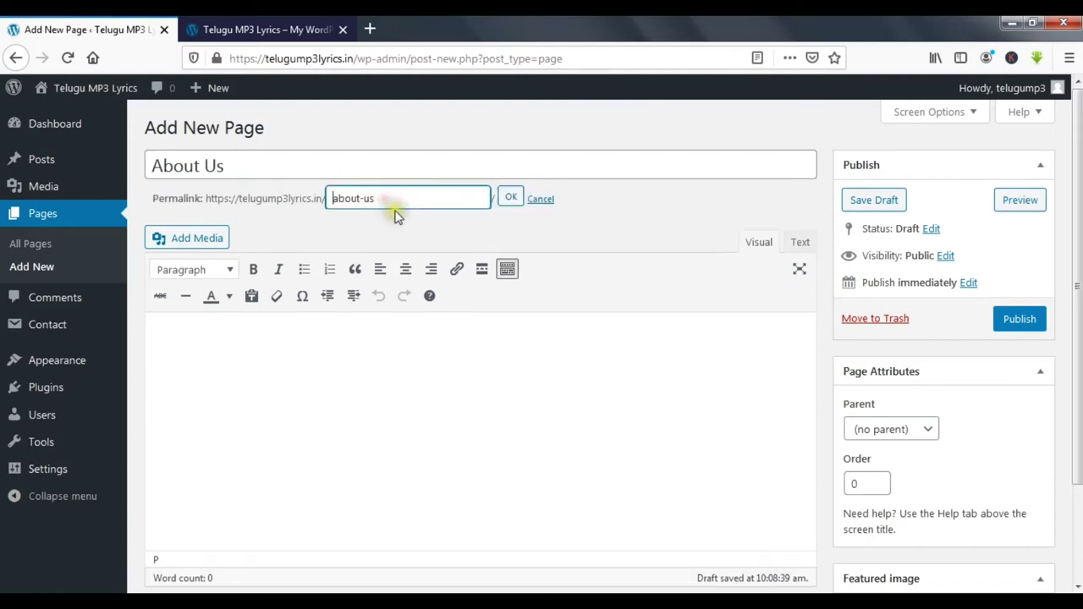
click(511, 197)
click(367, 339)
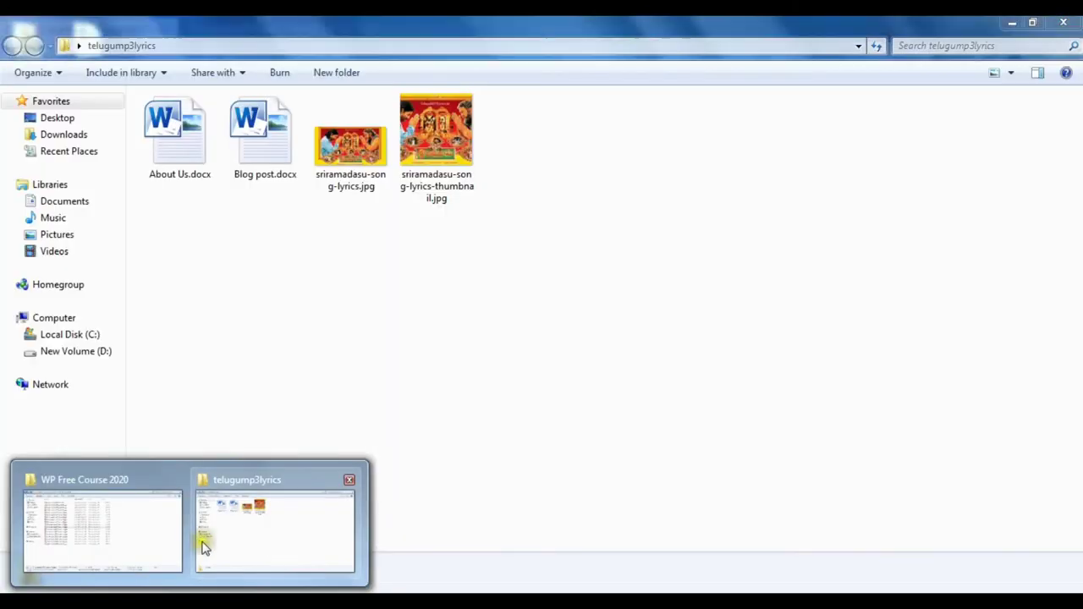
Step: Open About Us.docx in Word, copy all its text, and return to the browser
click(200, 544)
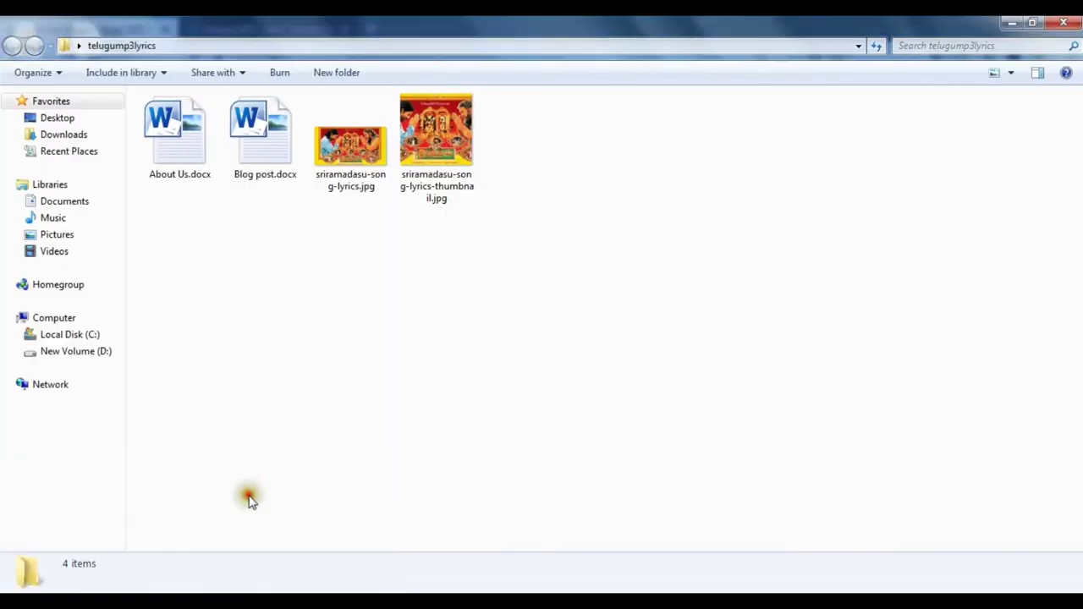
double_click(168, 141)
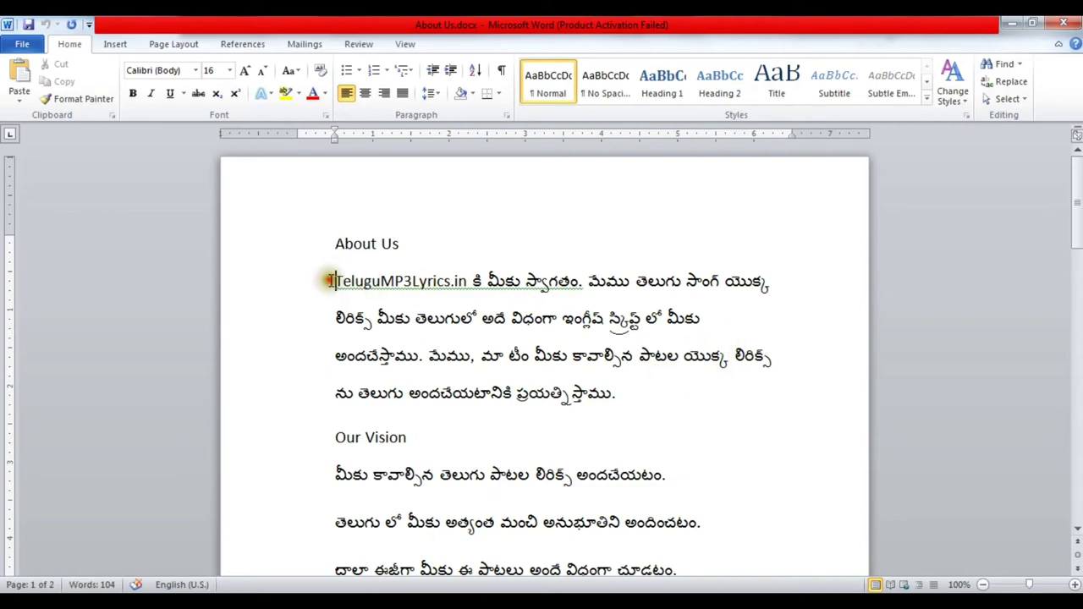
scroll(787, 393, down, 10)
key(ctrl+a)
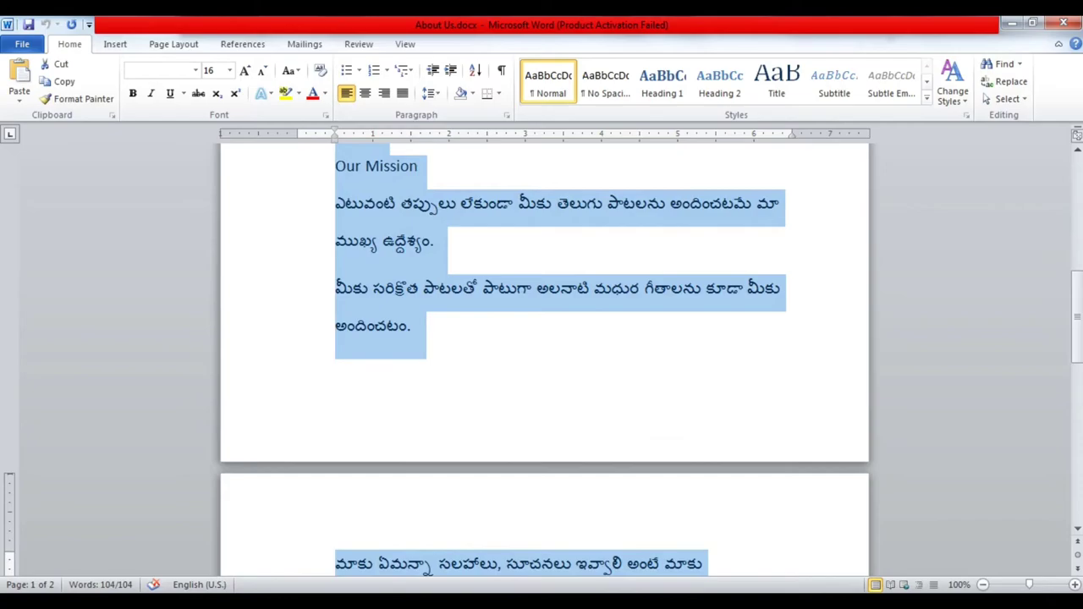
key(alt+Tab)
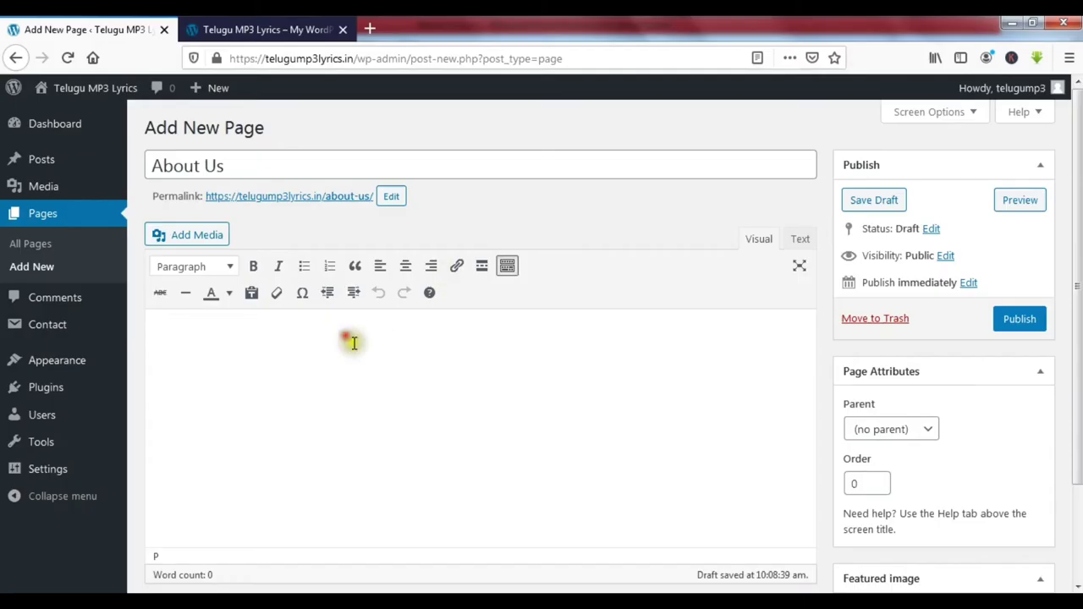
Step: Paste the About Us text into the page body and delete the duplicate About Us heading
key(ctrl+v)
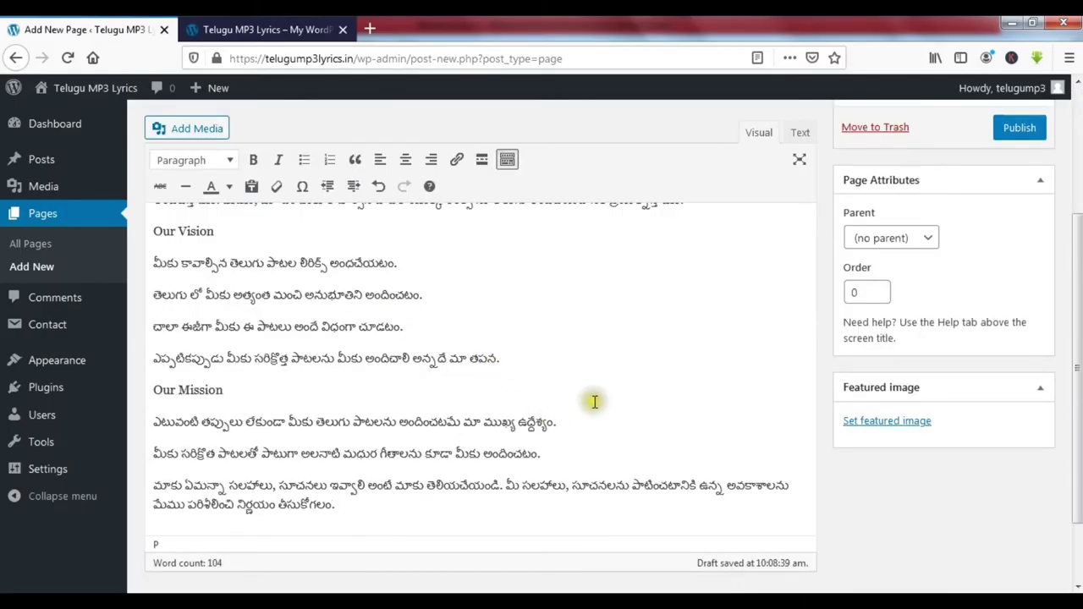
scroll(579, 402, up, 4)
drag(266, 351, 12, 358)
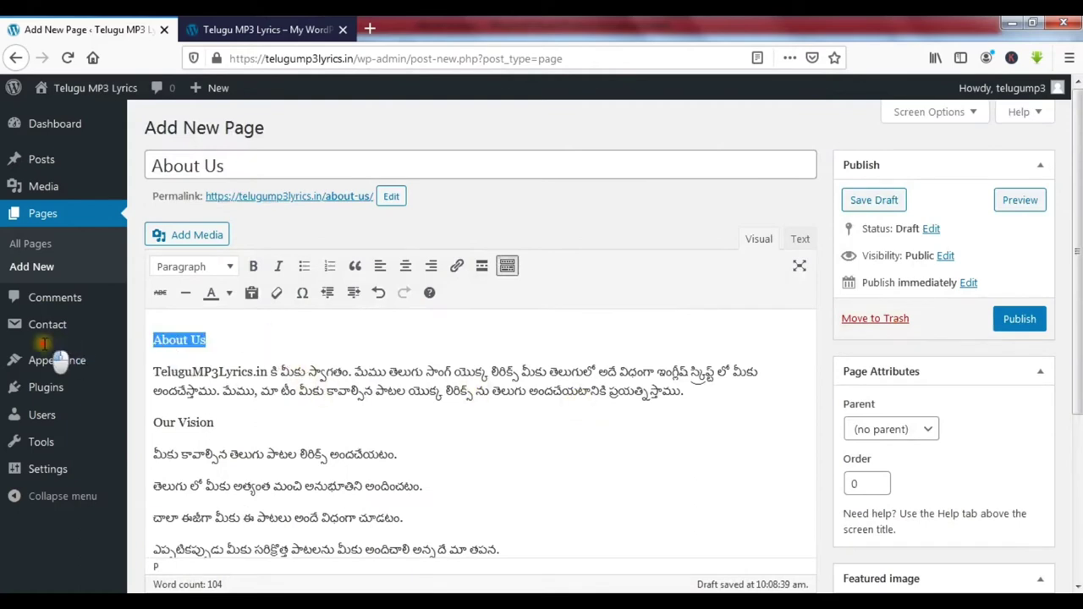
mouse_move(25, 355)
key(BackSpace)
key(BackSpace)
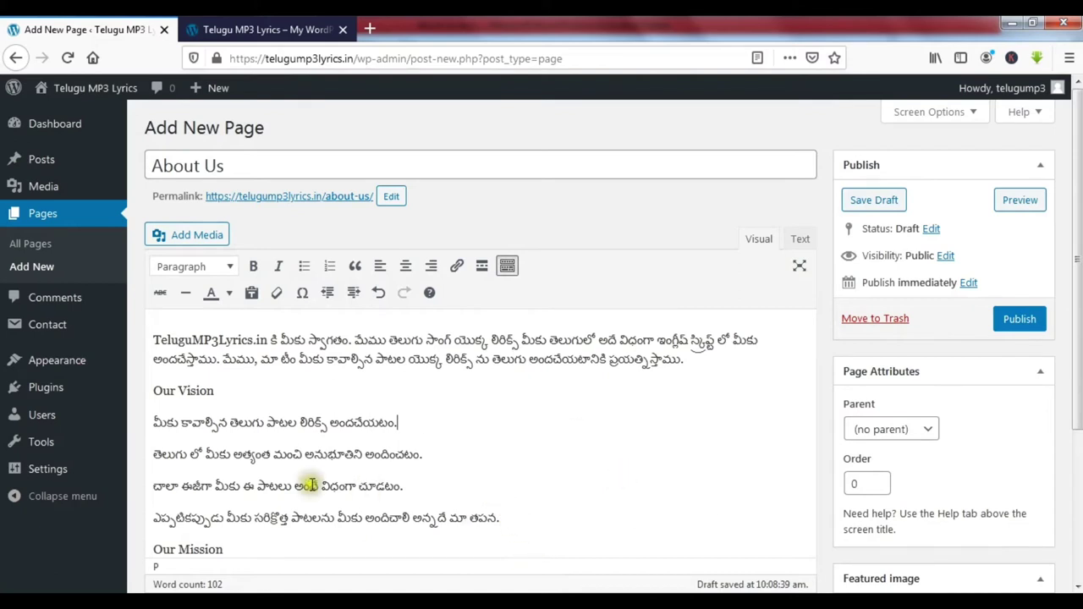
Step: Bold 'TeluguMP3Lyrics.in' in the first paragraph, then select the words 'Our Vision'
drag(267, 340, 153, 341)
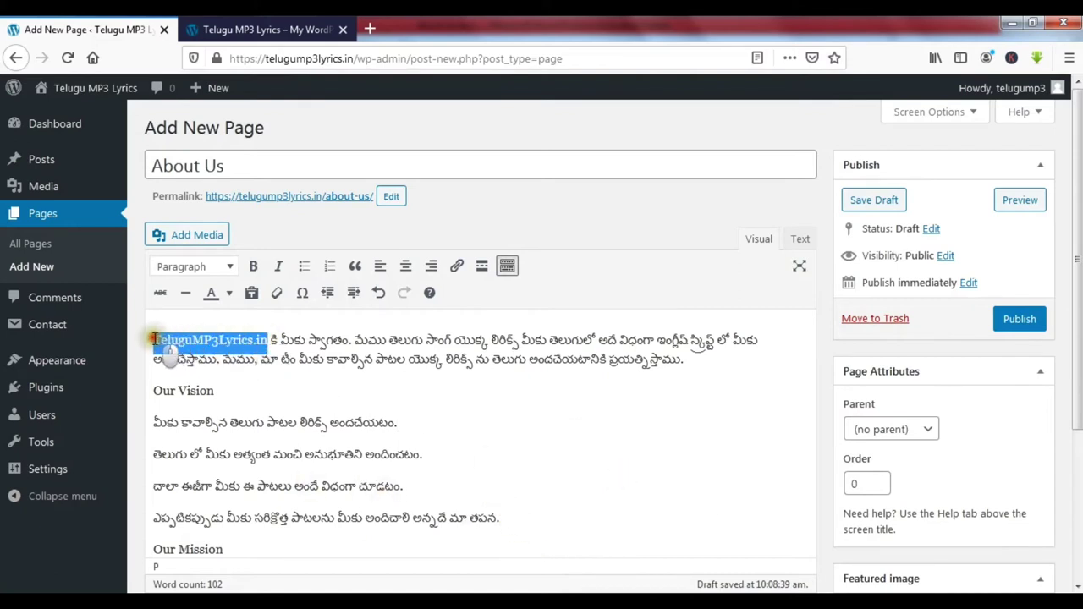
click(253, 265)
click(622, 396)
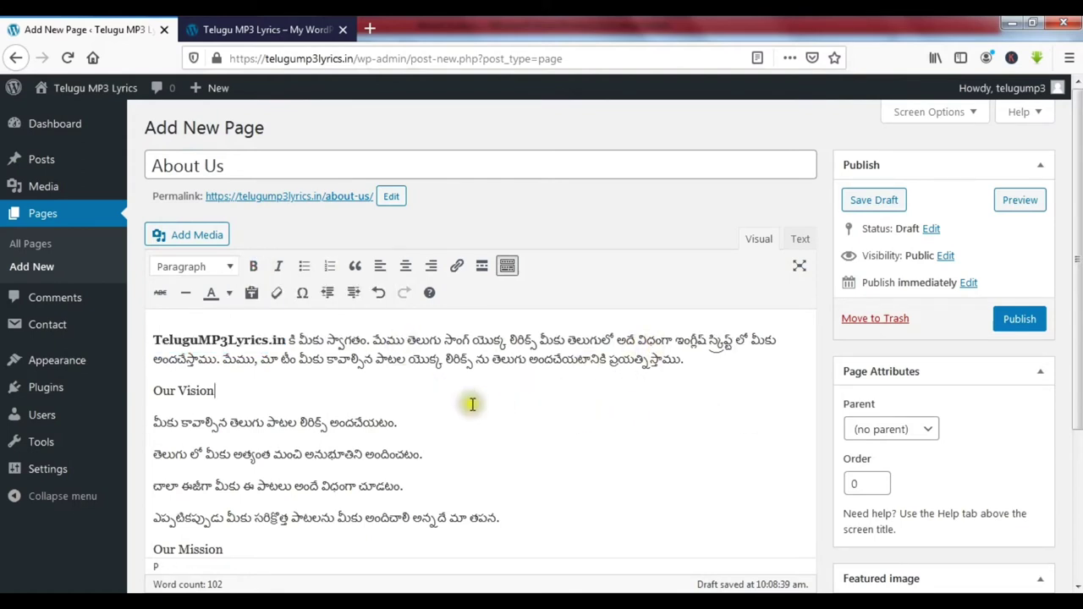
drag(215, 391, 135, 387)
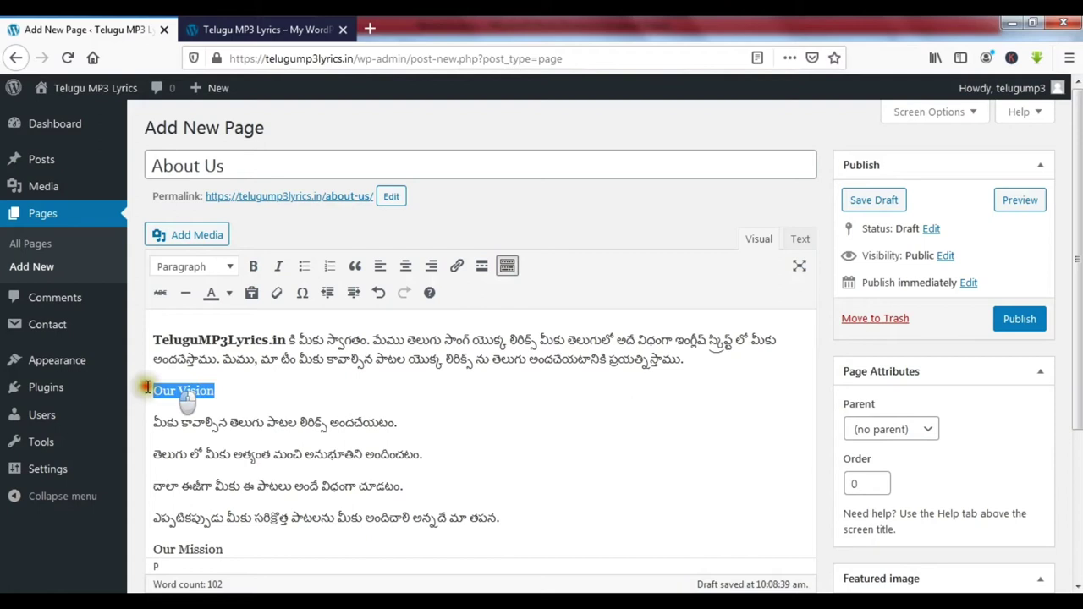
Step: Make 'Our Vision' and 'Our Mission' Heading 2 headings
click(229, 267)
click(274, 359)
scroll(279, 444, down, 2)
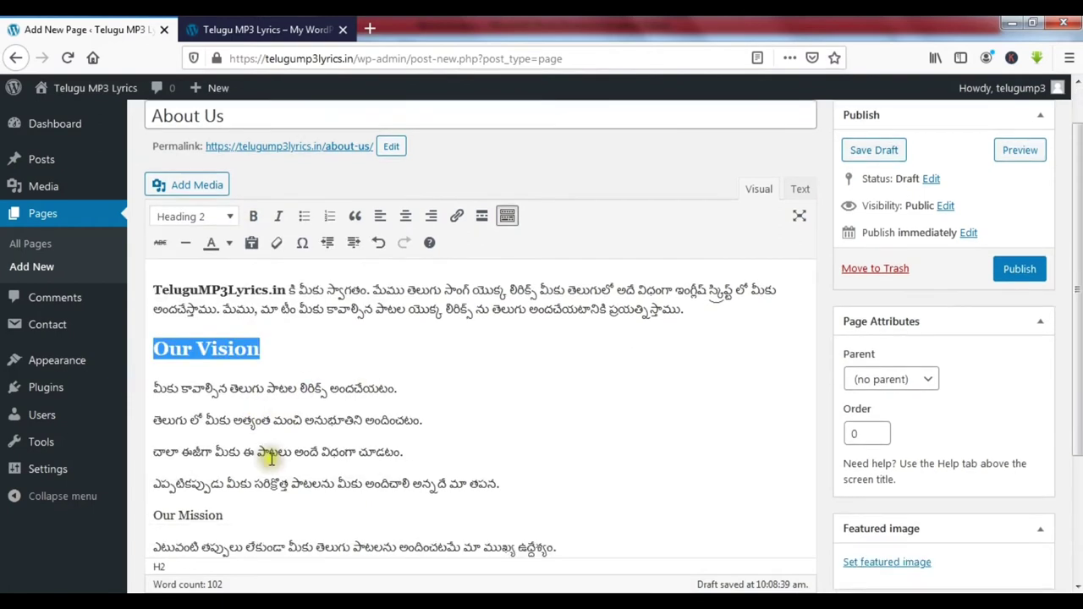
drag(230, 471, 144, 472)
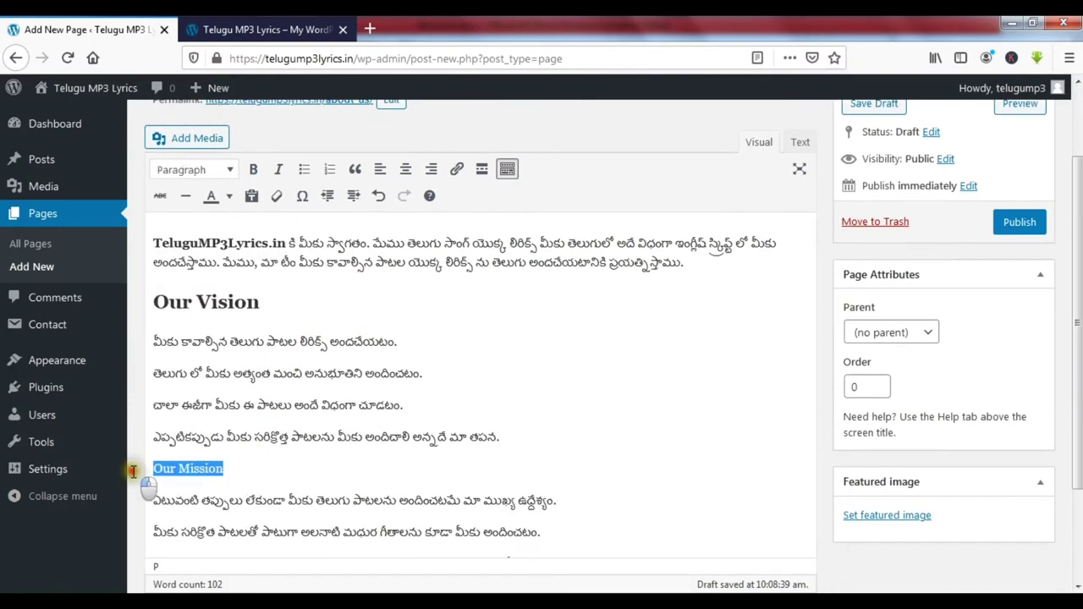
click(218, 170)
click(254, 263)
scroll(599, 399, down, 2)
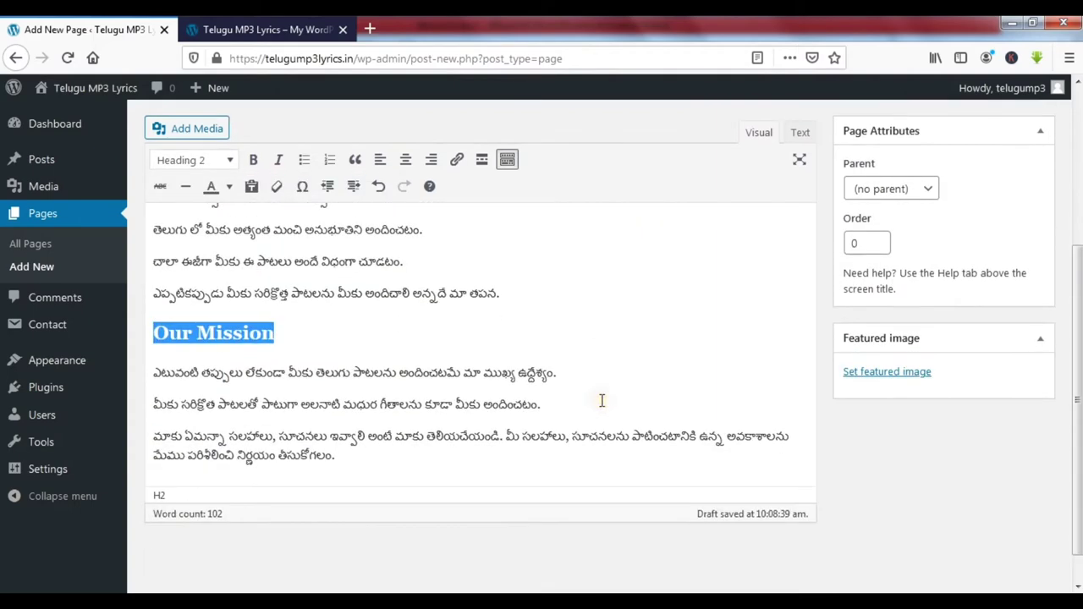
scroll(689, 386, up, 3)
Step: Turn the four Vision paragraphs into a bulleted list and the Mission paragraphs into a numbered list
drag(529, 457, 144, 374)
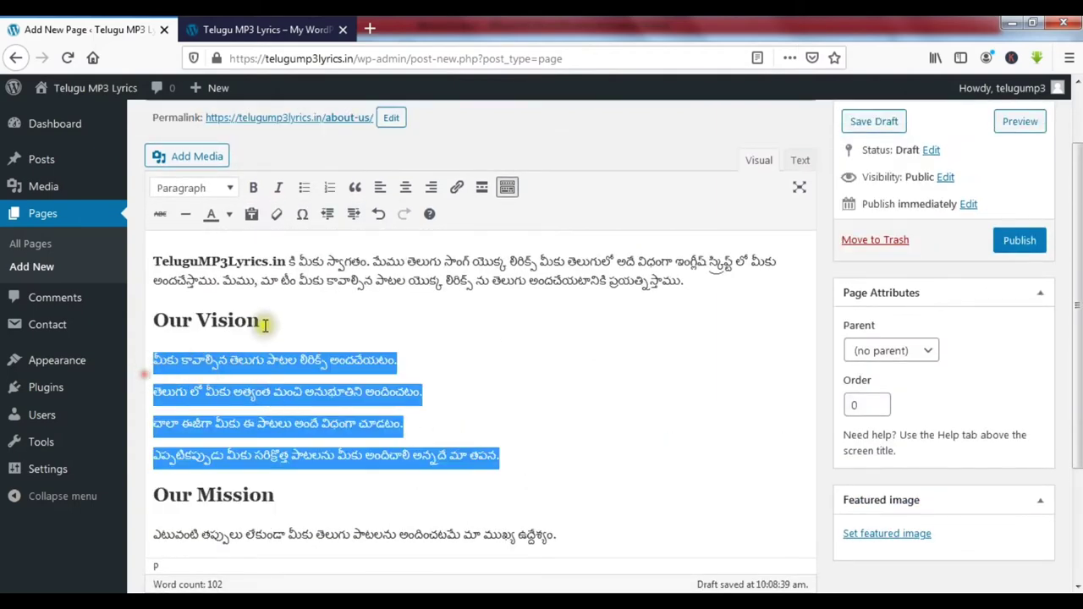
click(304, 187)
click(642, 398)
scroll(592, 449, down, 1)
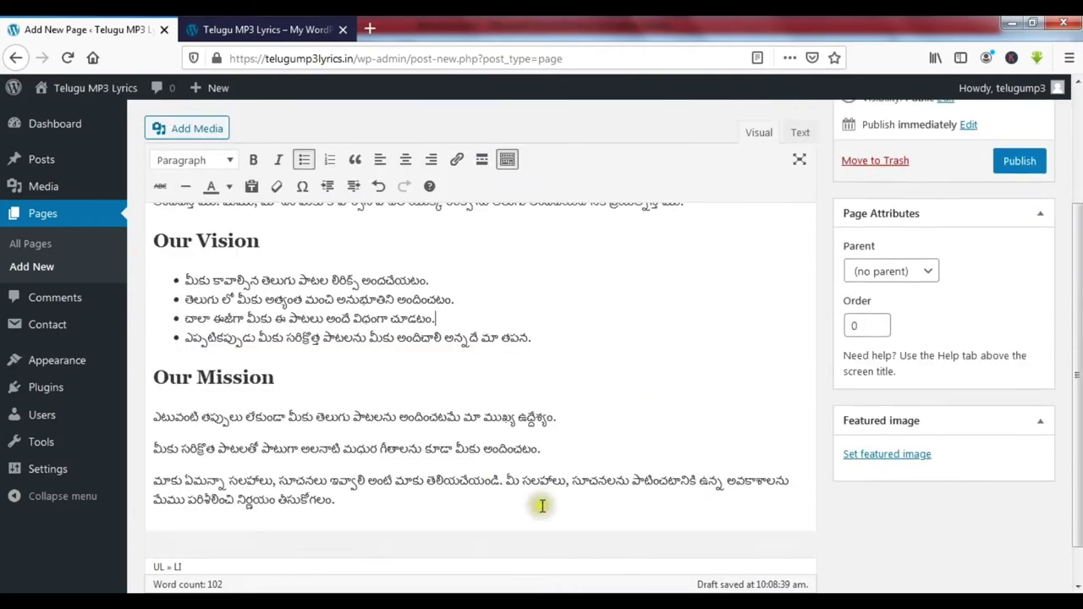
drag(342, 499, 151, 407)
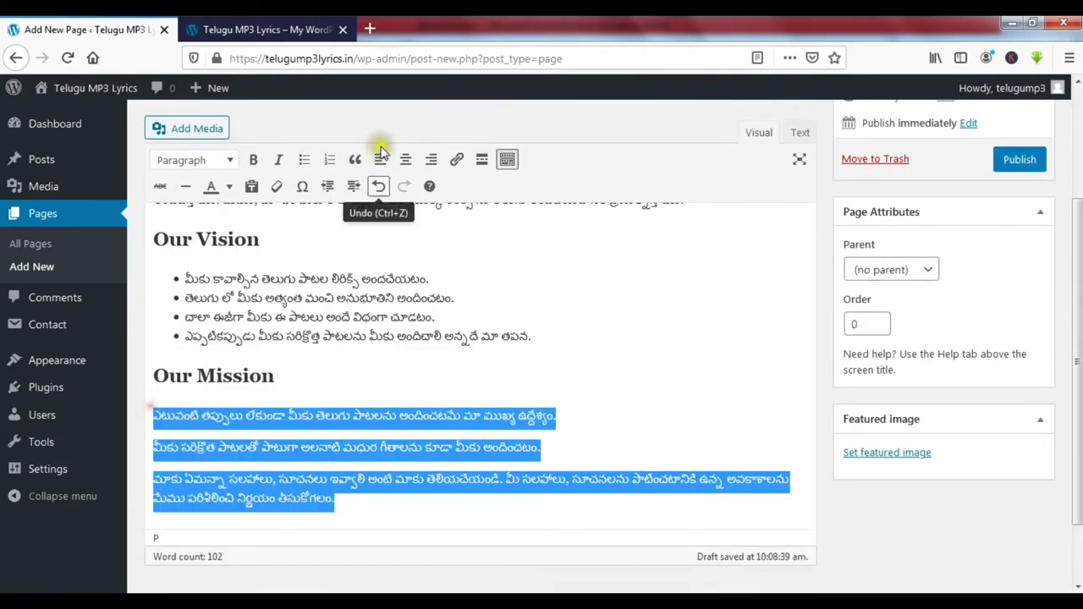
click(330, 160)
click(649, 372)
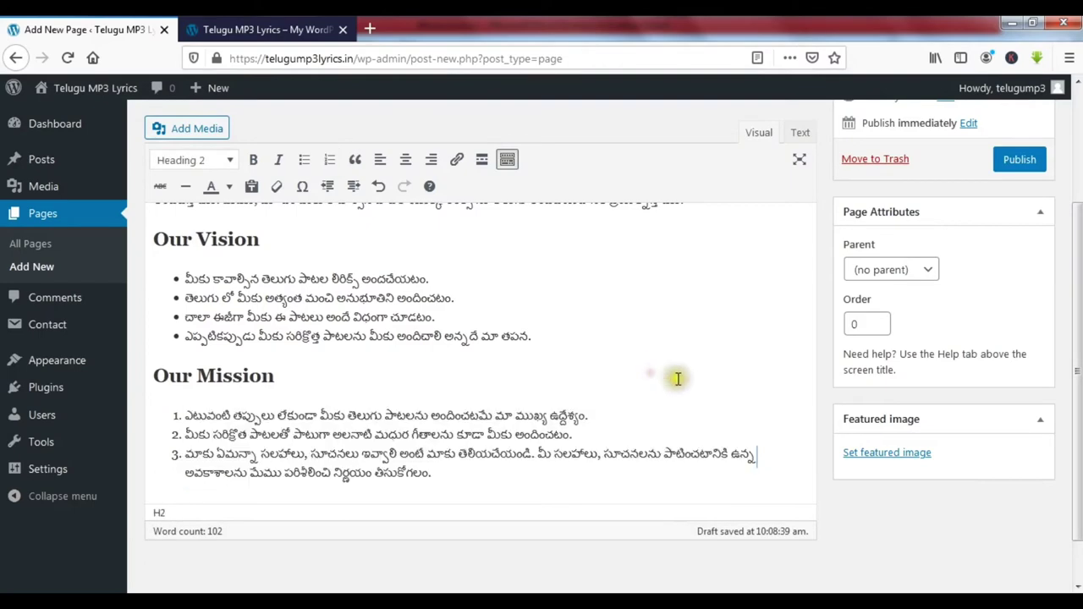
scroll(673, 377, up, 3)
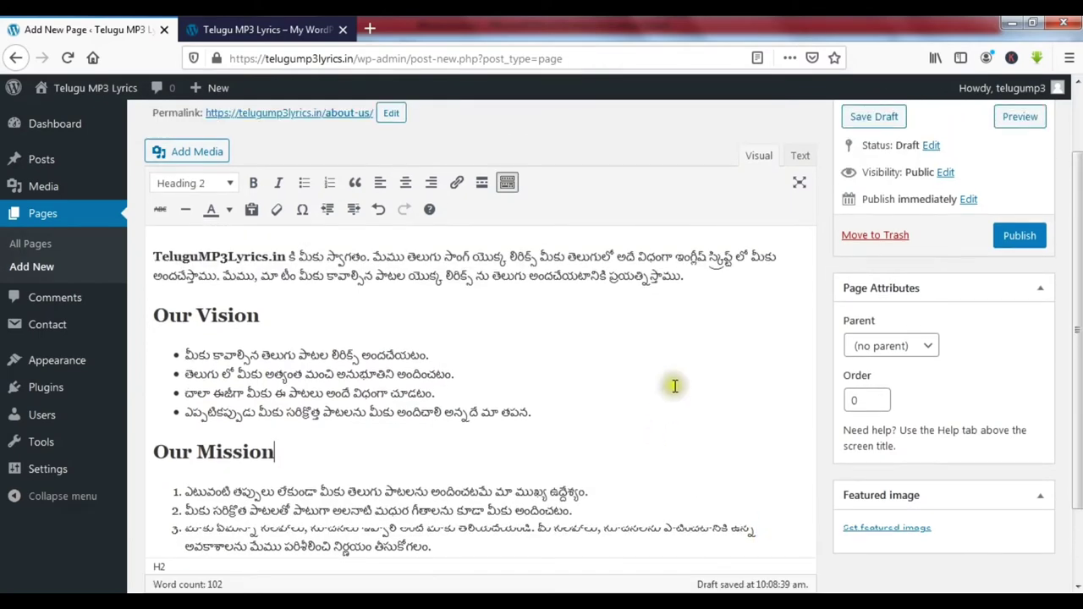
Step: Insert a new line reading 'About TELUGUMP3LYRICS.IN' above the first paragraph
click(151, 340)
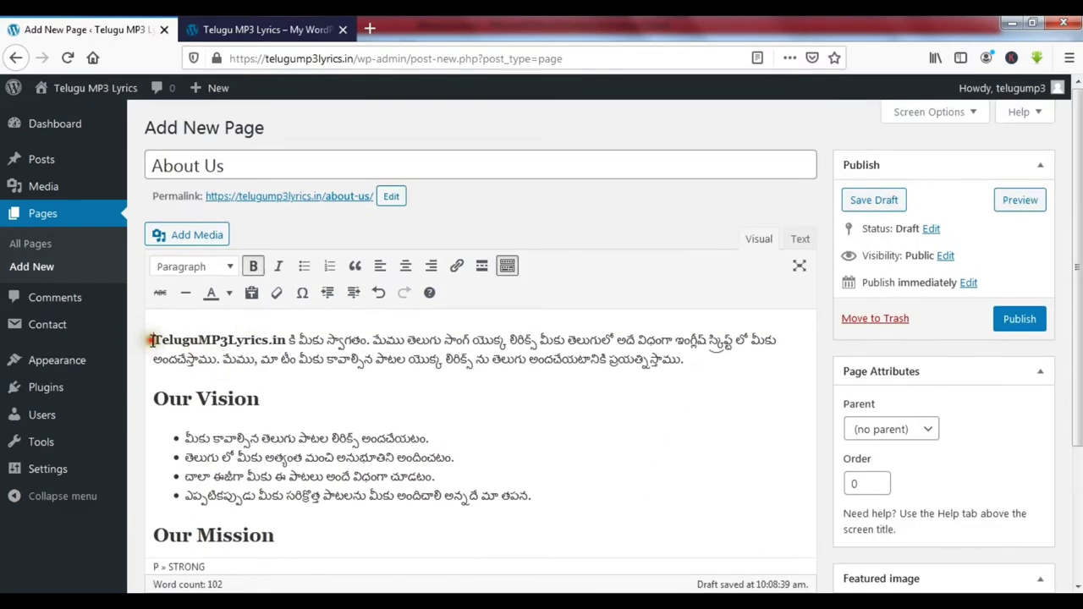
mouse_move(125, 360)
key(Return)
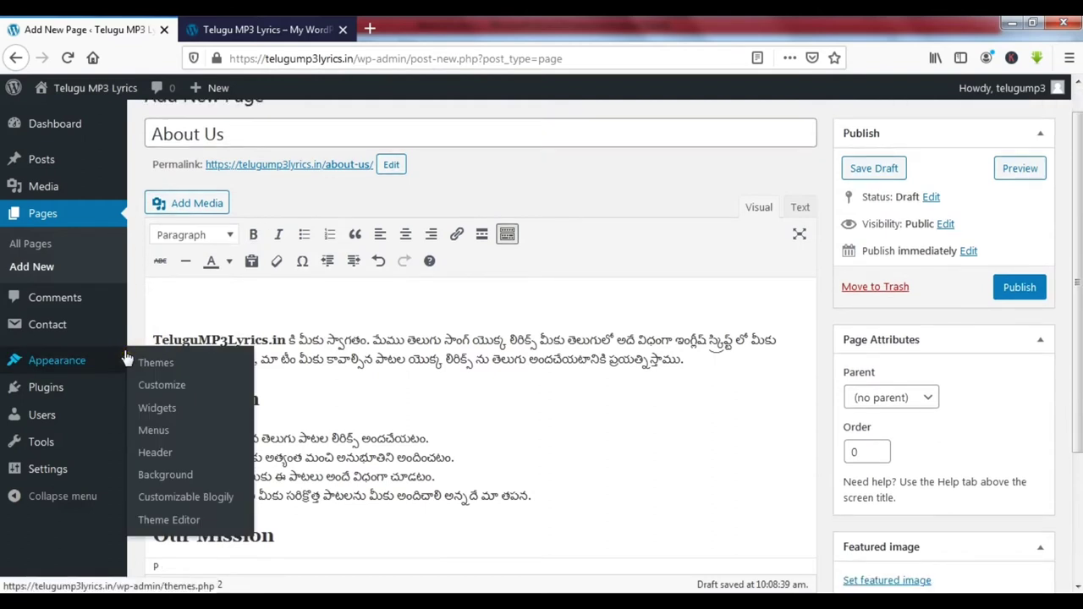
text(About TELUGU MP3LYRICS.IN)
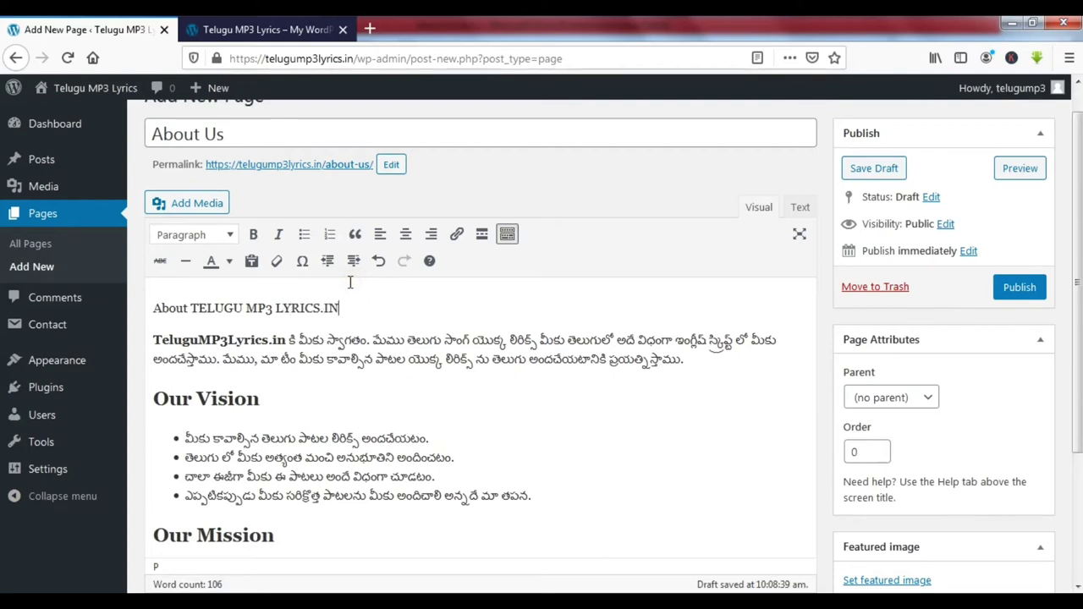
key(BackSpace)
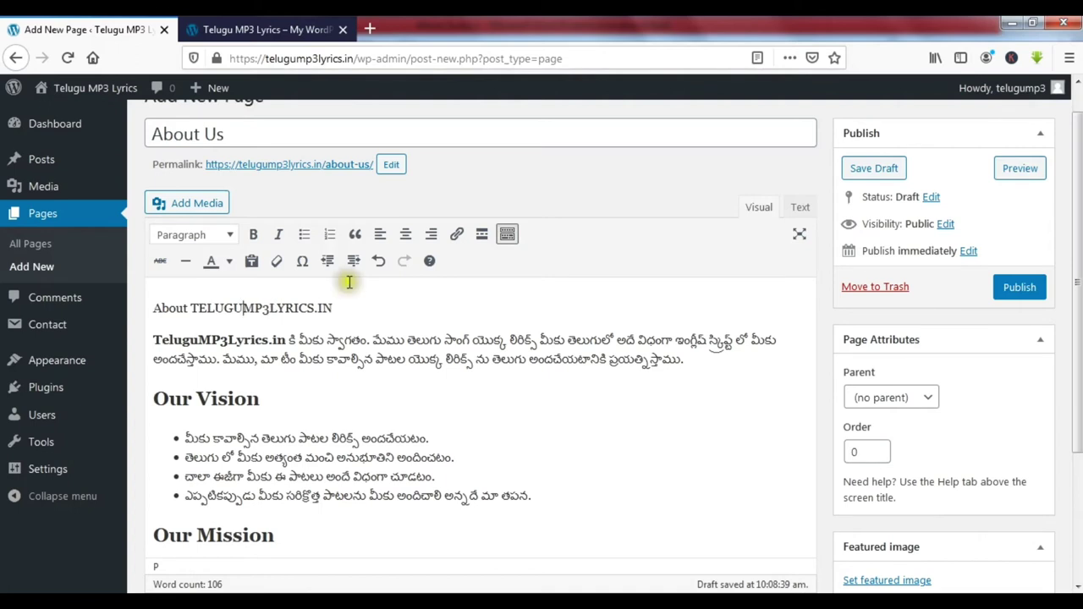
Step: Make the 'About TELUGUMP3LYRICS.IN' line a centred Heading 1
drag(332, 309, 127, 334)
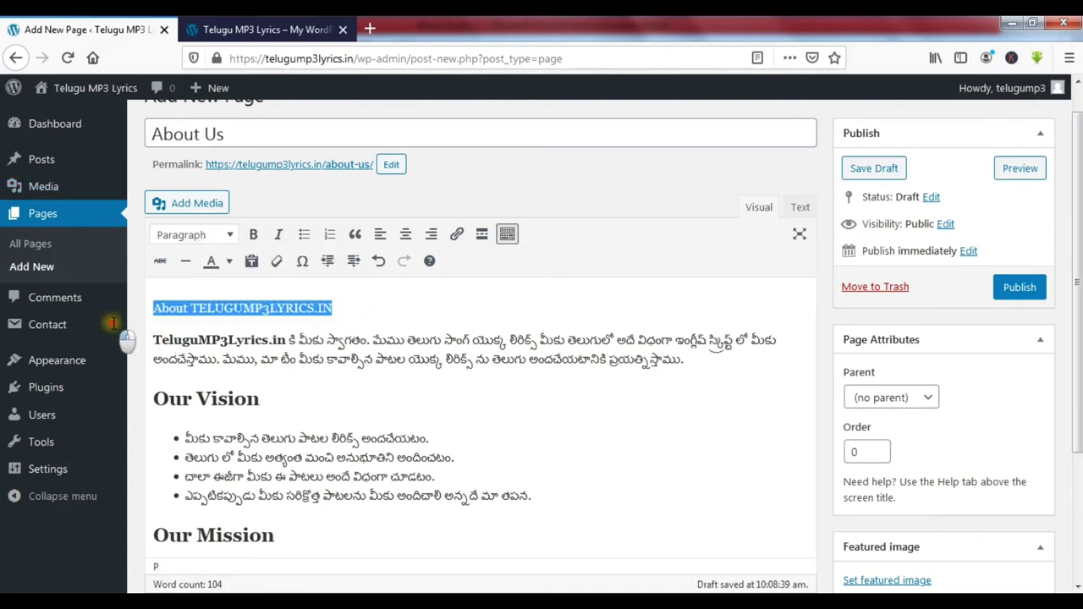
click(230, 234)
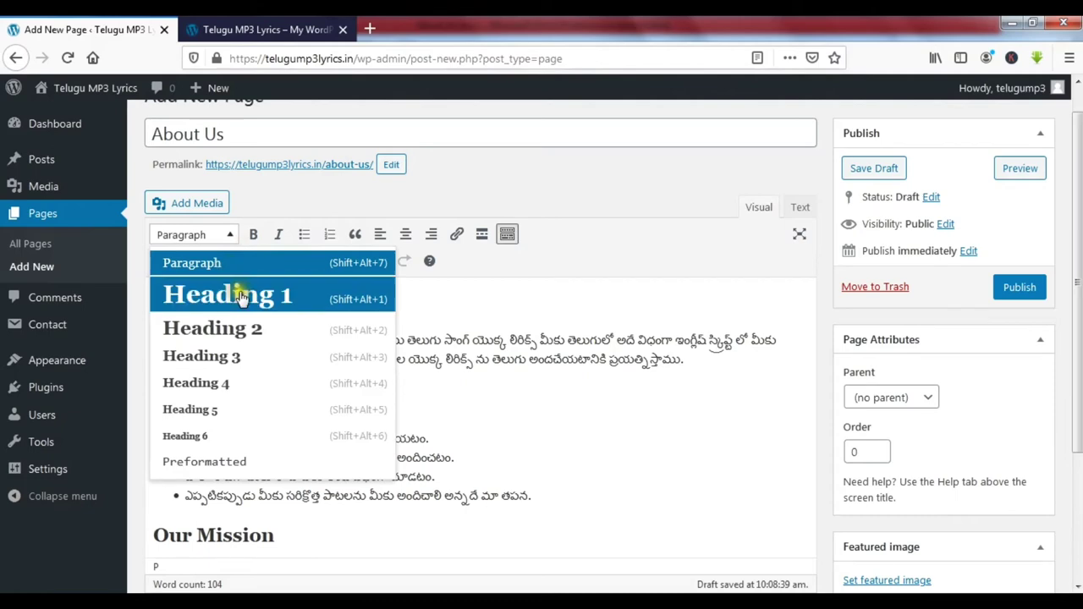
click(230, 293)
click(405, 206)
click(668, 423)
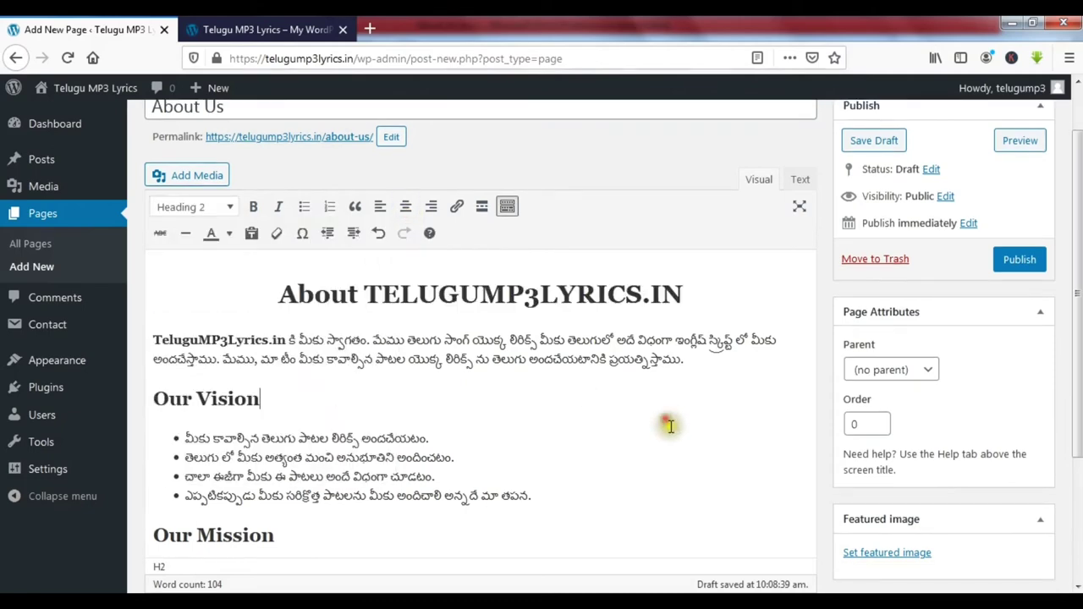
Step: Add an empty paragraph below the heading and open the Add Media library
scroll(678, 416, down, 4)
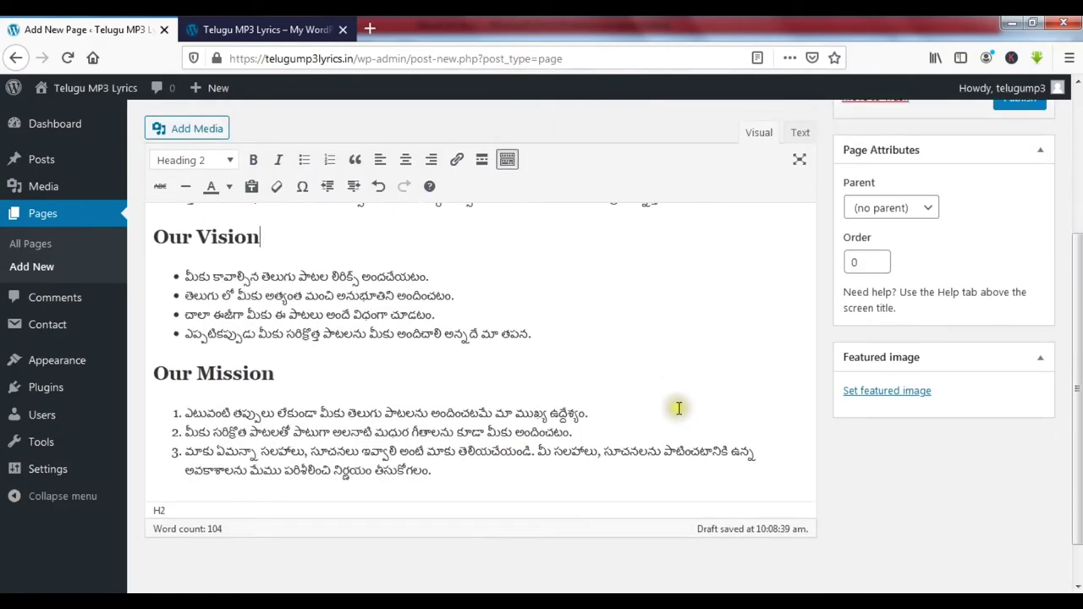
scroll(672, 402, up, 5)
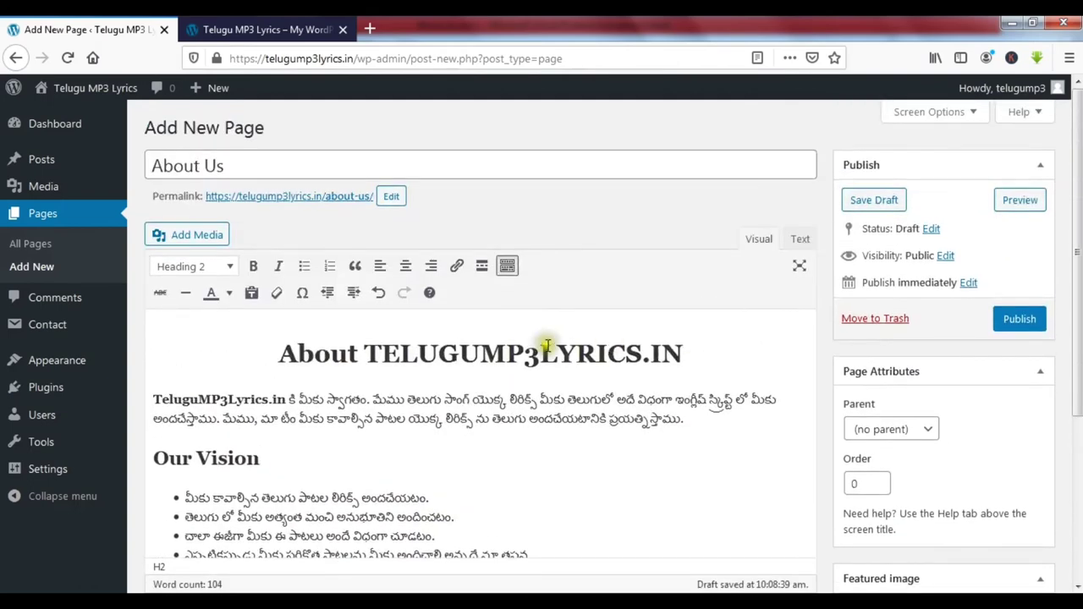
click(706, 356)
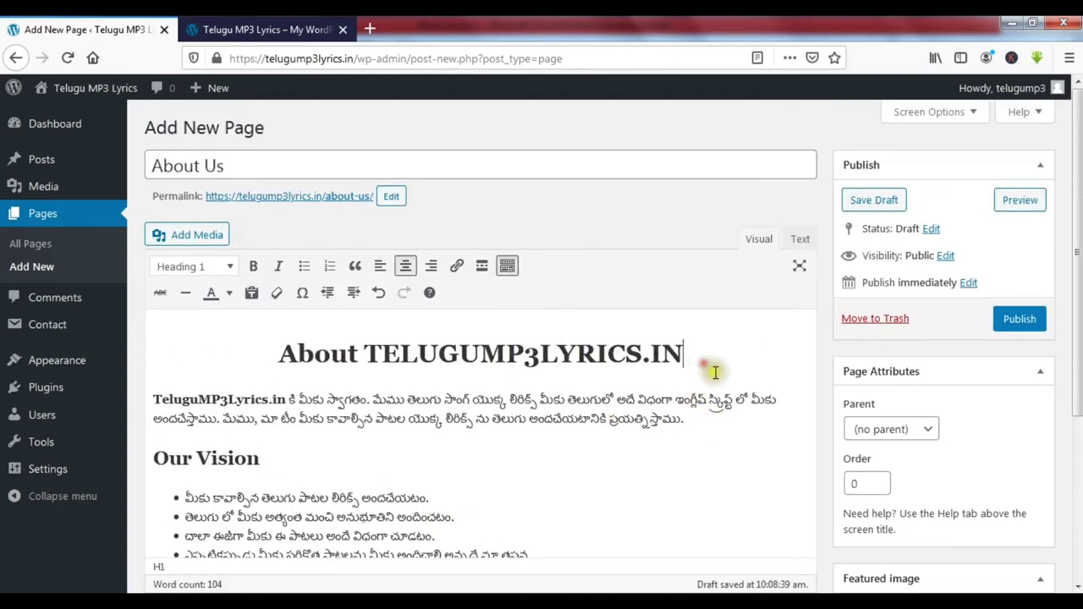
key(Return)
click(197, 204)
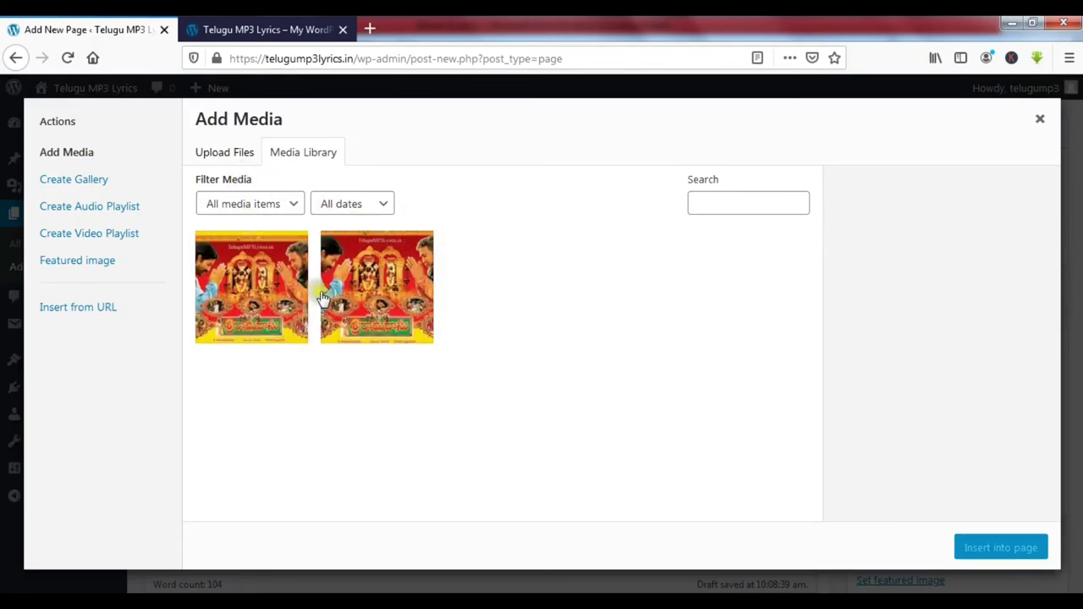
Step: Insert sriramadasu-song-lyrics.jpg below the heading and select the inserted image
click(394, 309)
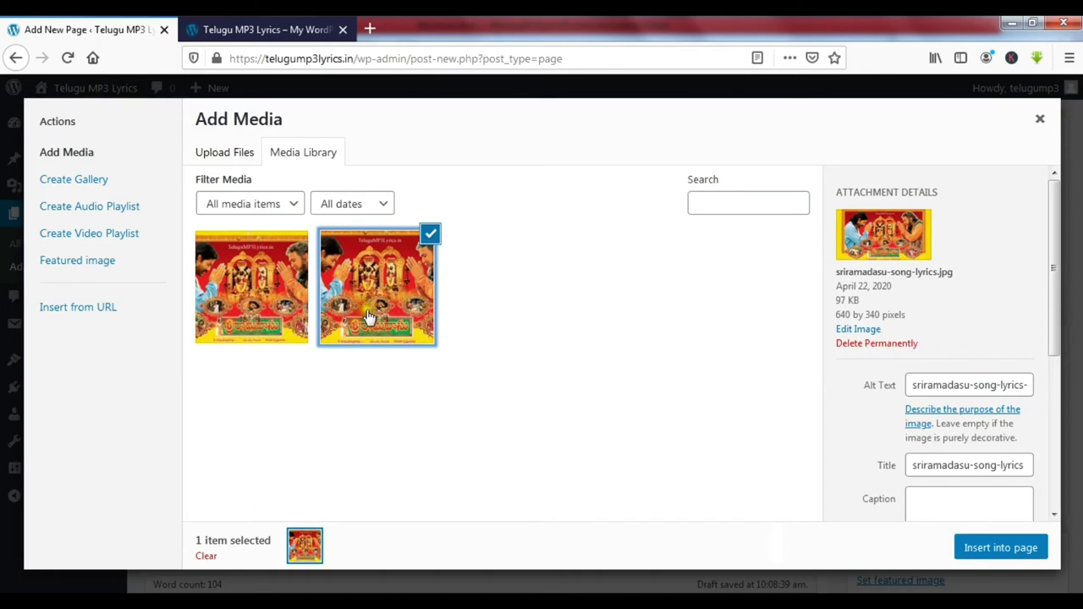
click(999, 548)
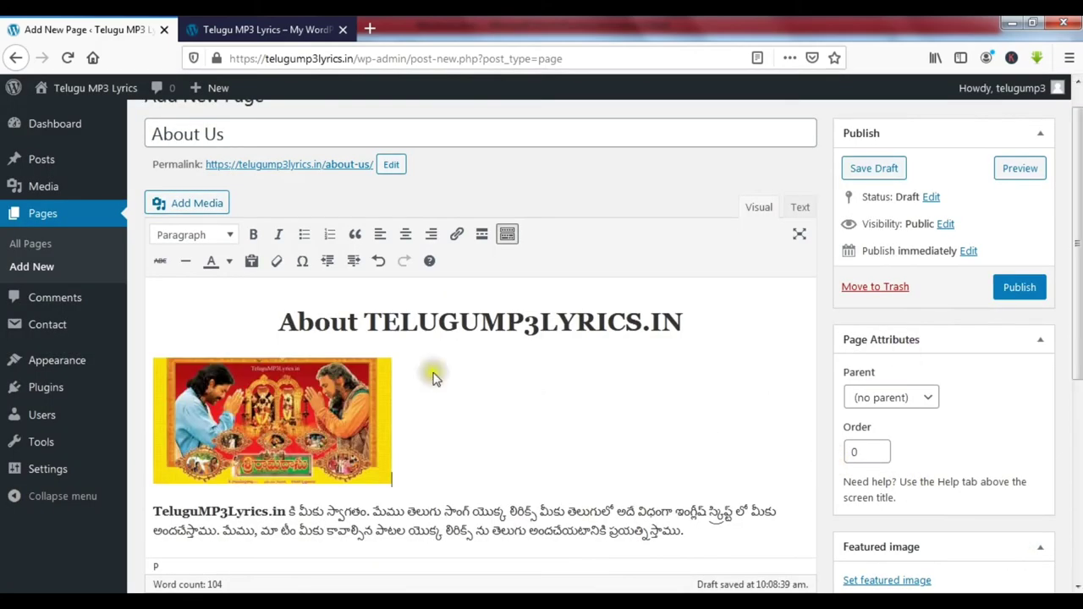
click(405, 436)
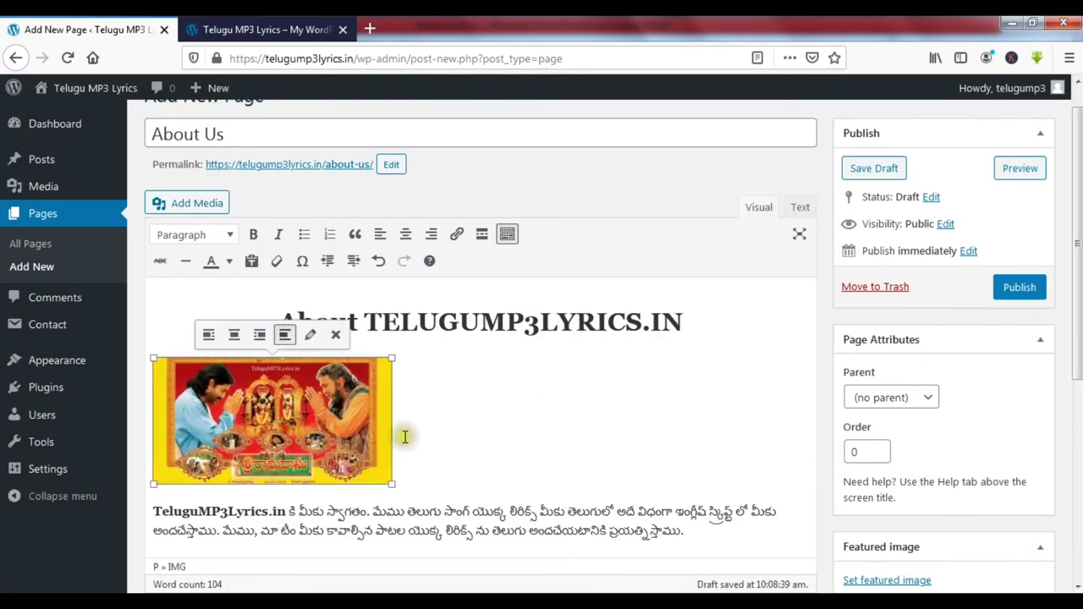
Step: Set the poster image to Center alignment at Full Size 640 × 340 and update it
click(311, 335)
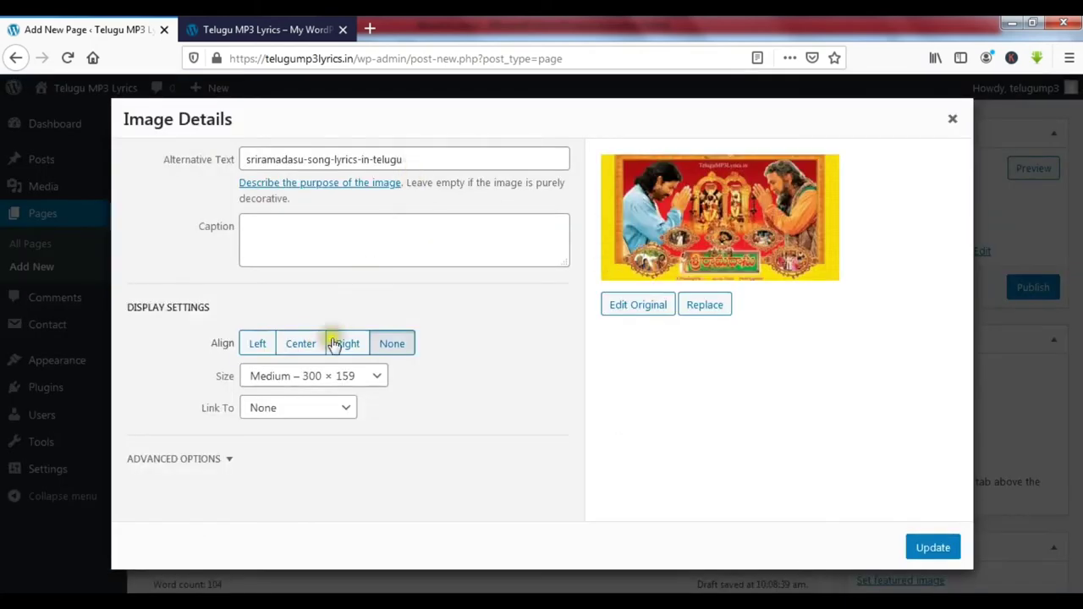
click(303, 342)
click(376, 377)
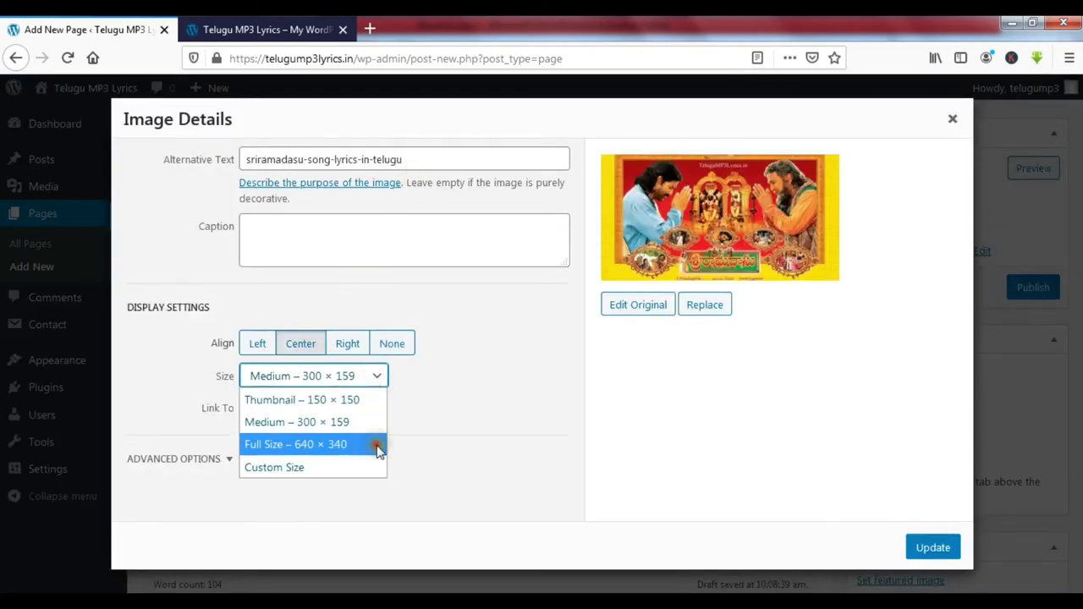
click(372, 444)
click(936, 547)
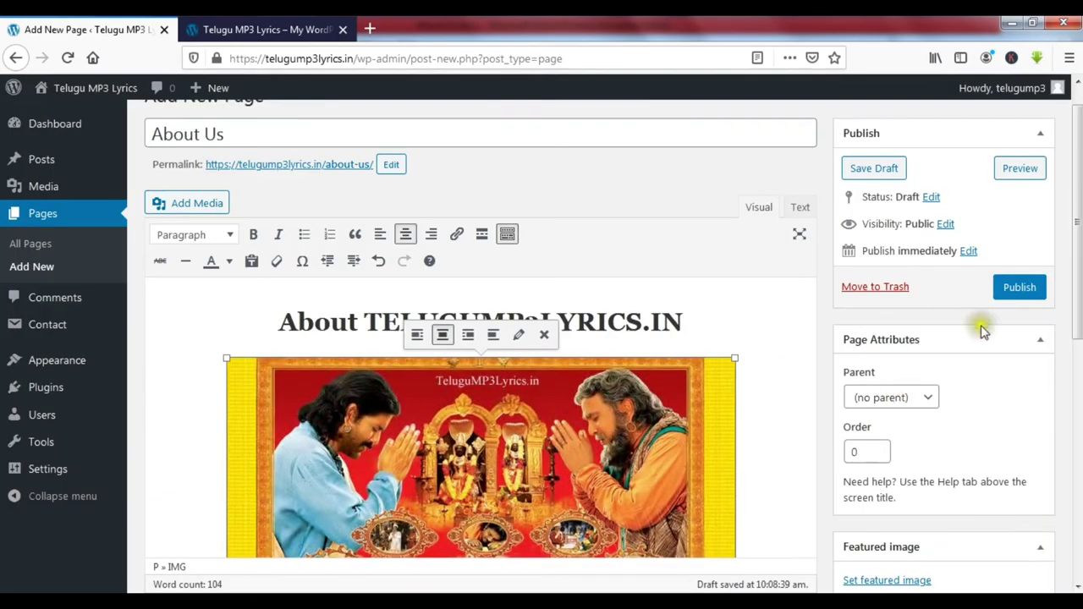
scroll(754, 343, down, 3)
scroll(768, 351, up, 2)
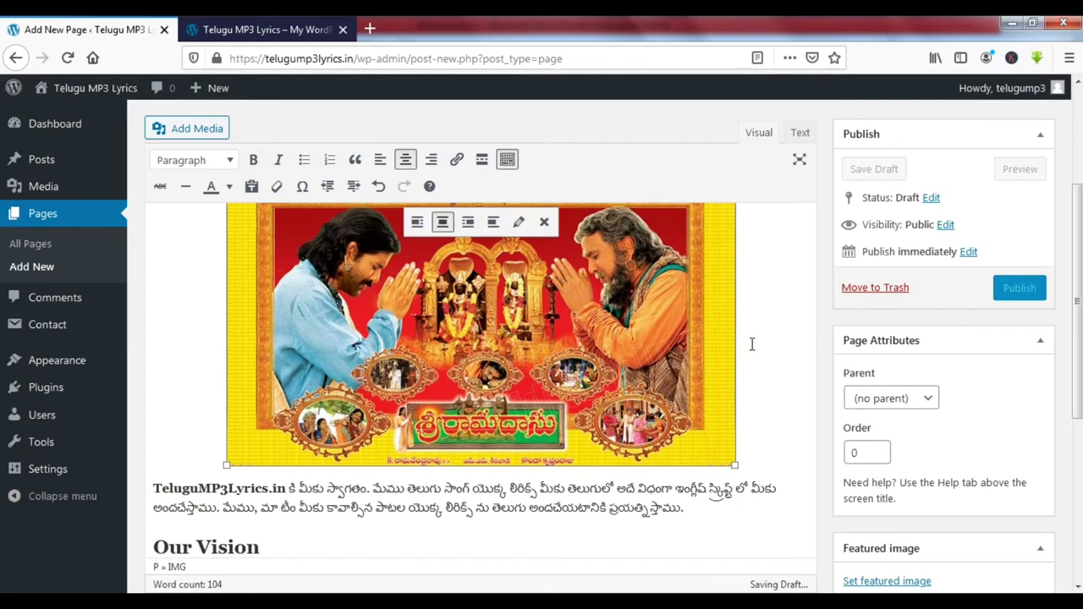
scroll(484, 374, up, 2)
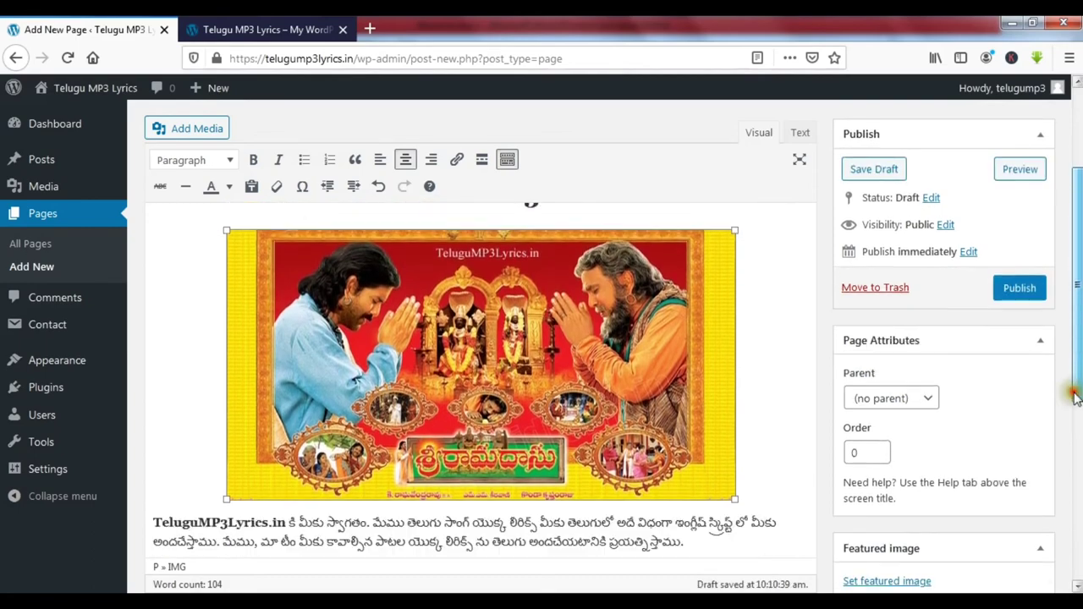
scroll(484, 374, down, 5)
scroll(480, 355, down, 2)
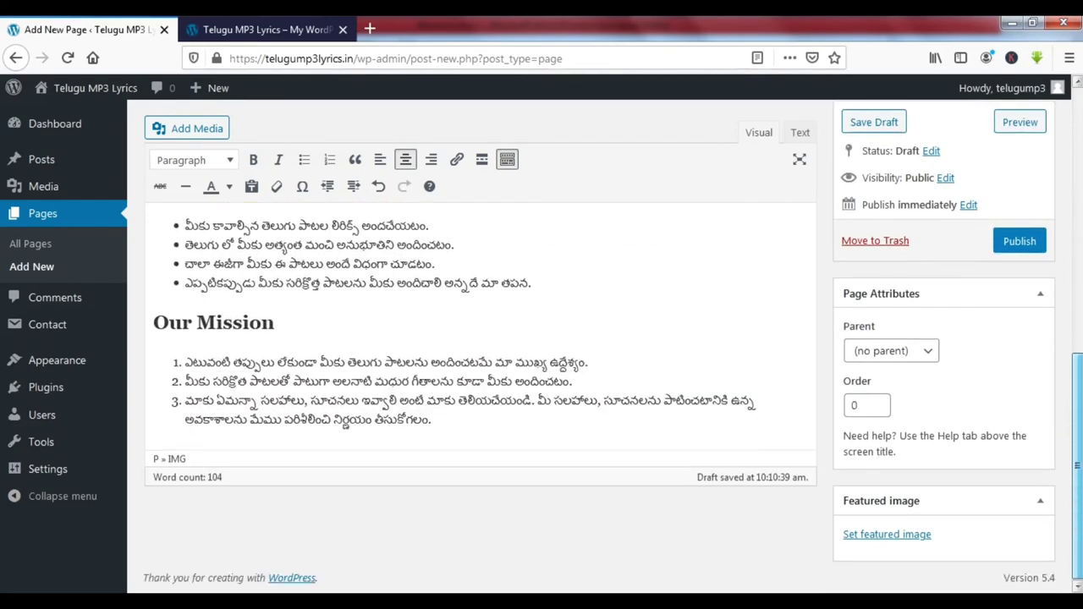
scroll(941, 271, up, 8)
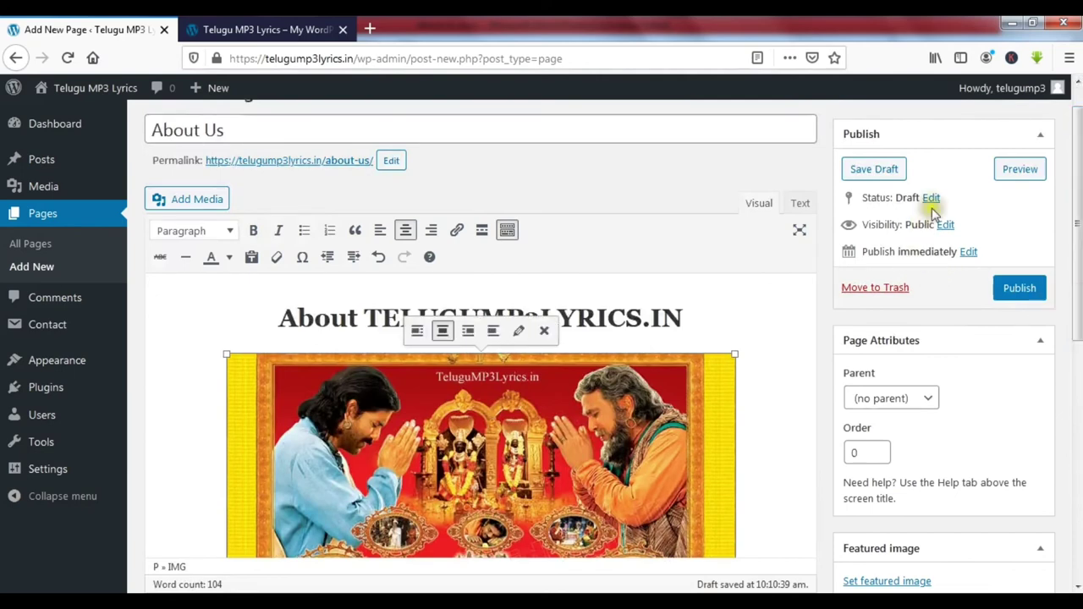
click(931, 198)
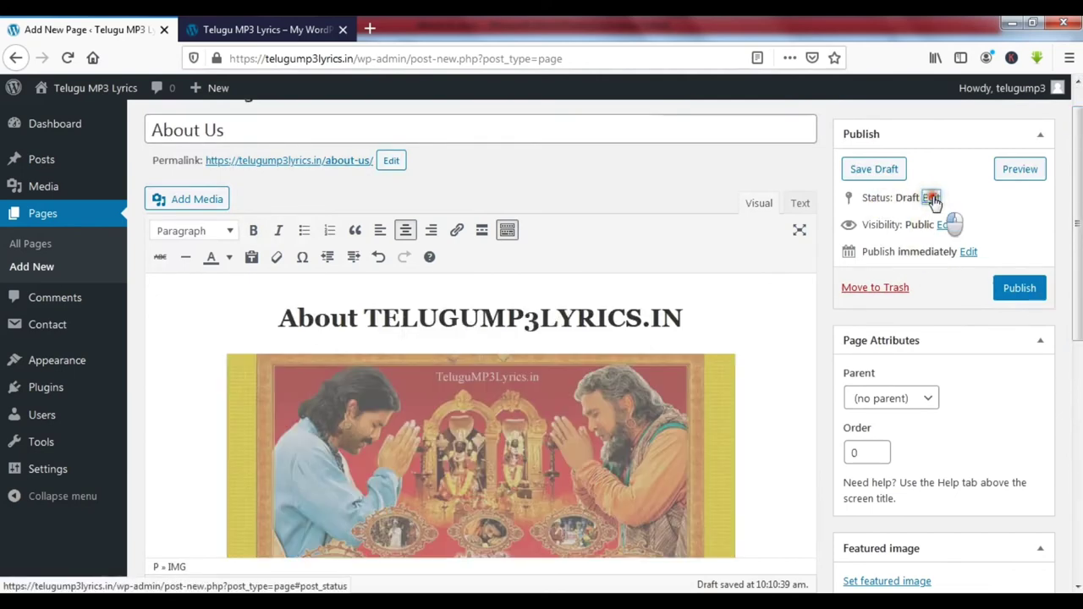
click(936, 226)
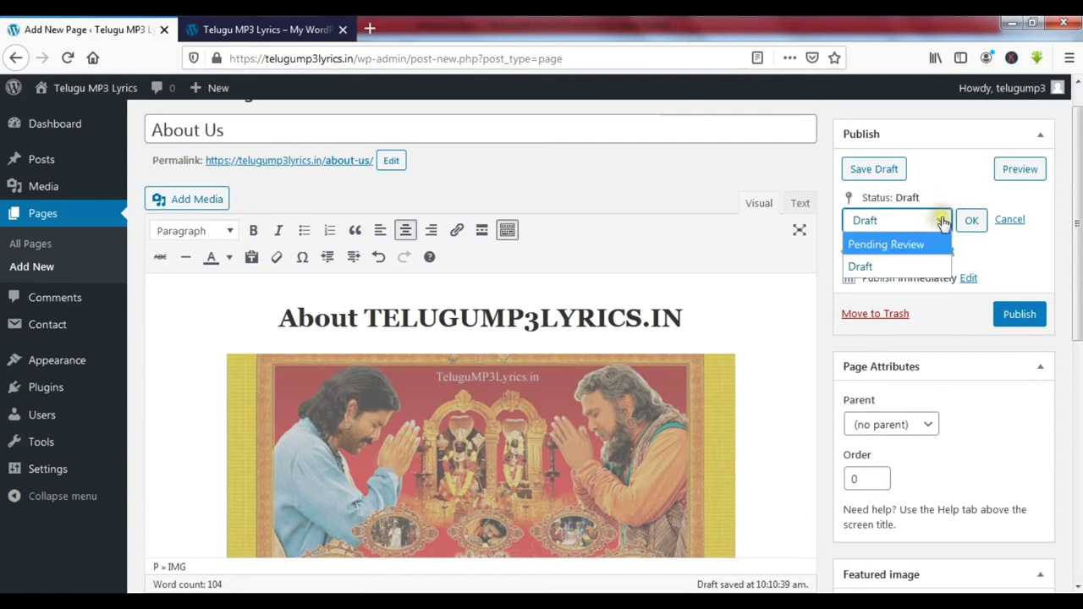
click(937, 268)
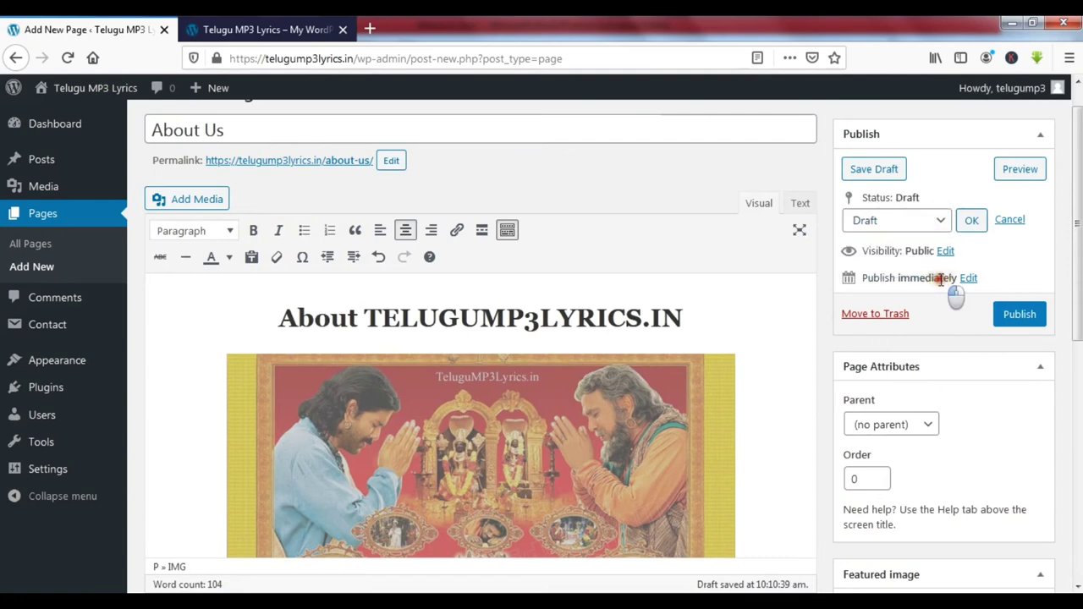
click(982, 225)
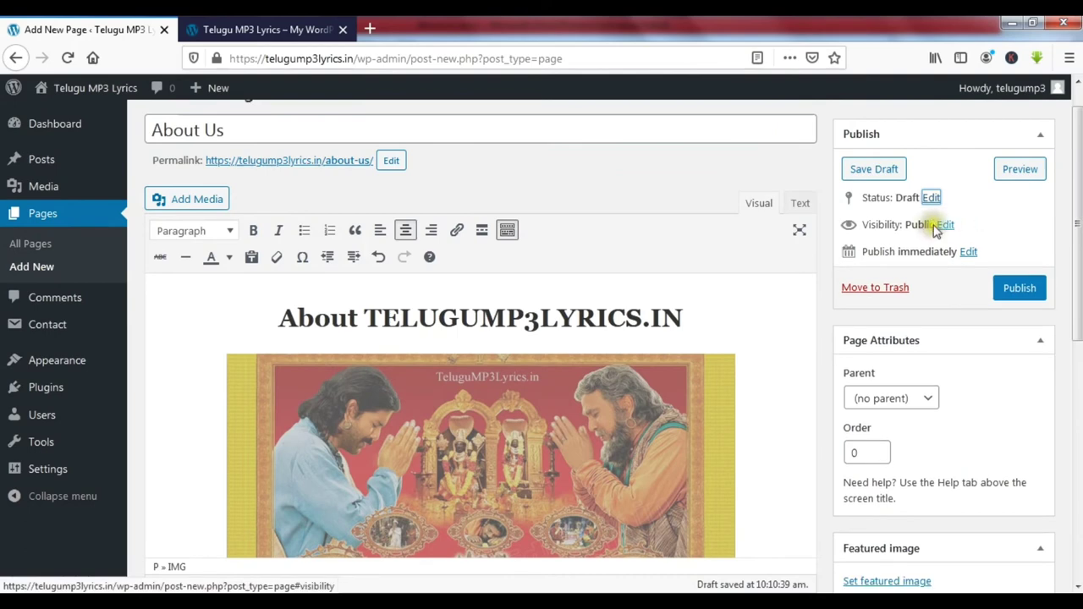
click(945, 225)
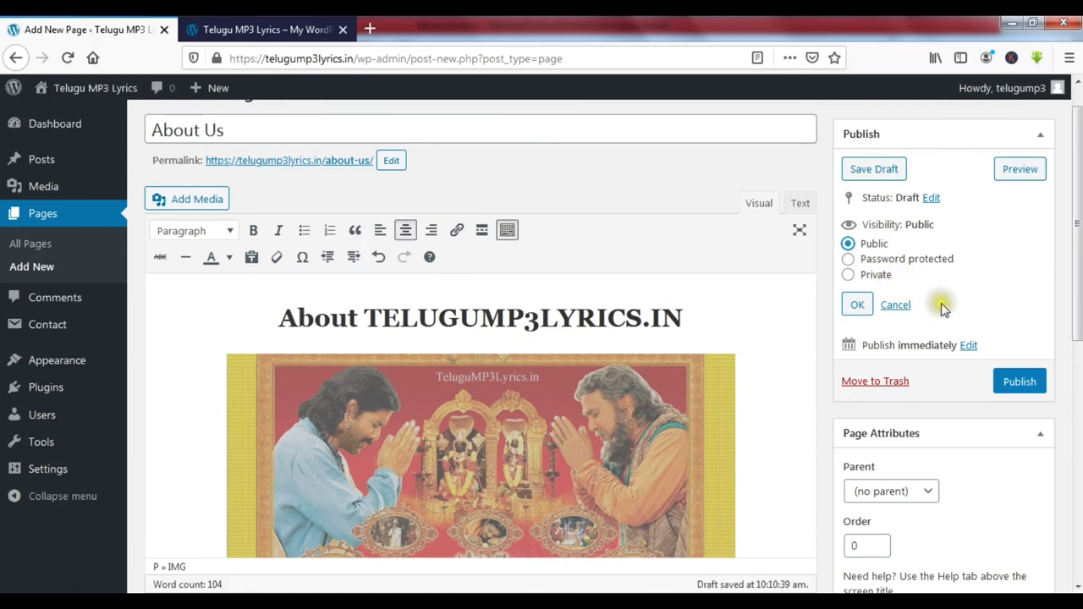
click(858, 309)
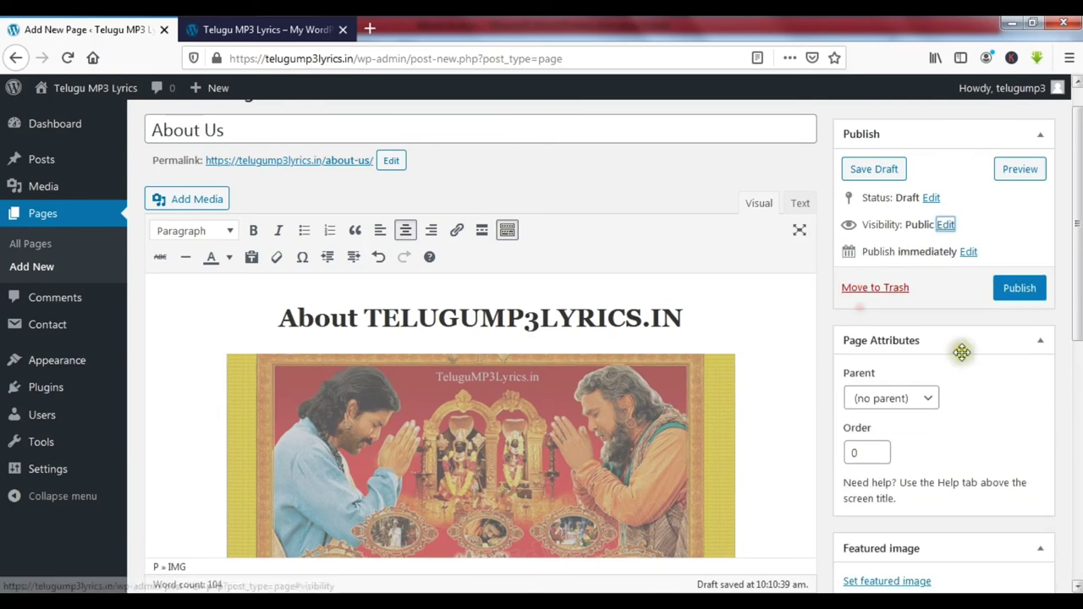
click(935, 403)
click(935, 404)
click(936, 404)
click(935, 404)
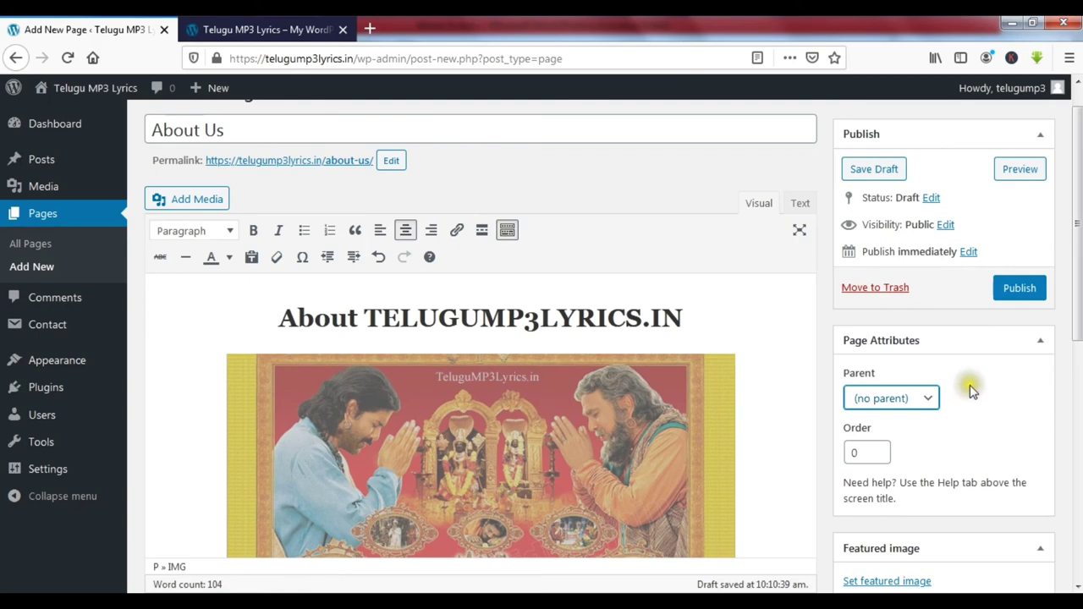
Step: Publish the About Us page and view its live version in a new browser tab
click(1026, 292)
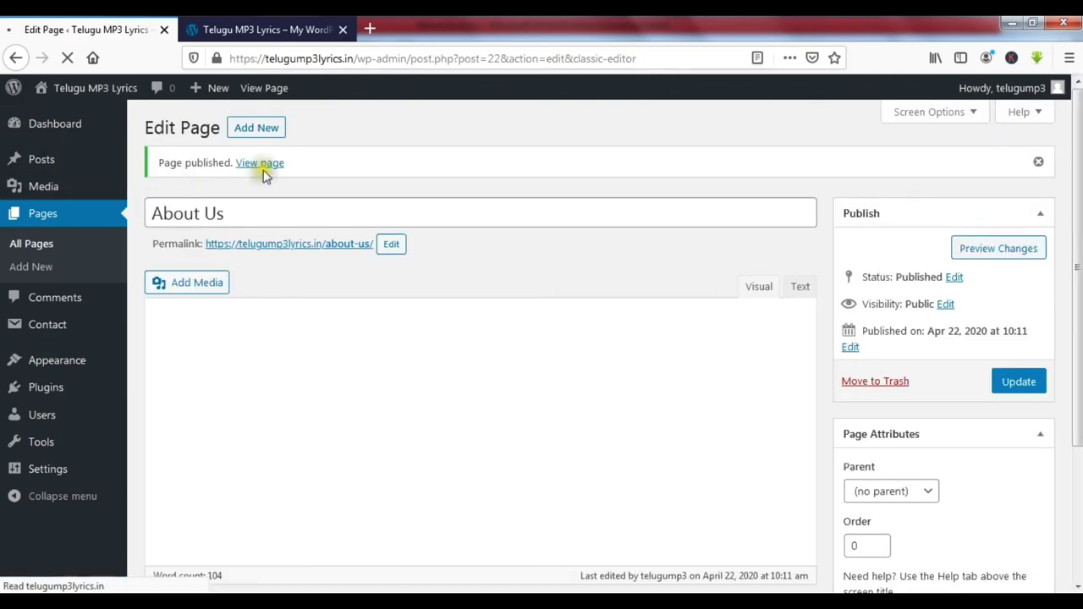
right_click(257, 165)
click(325, 178)
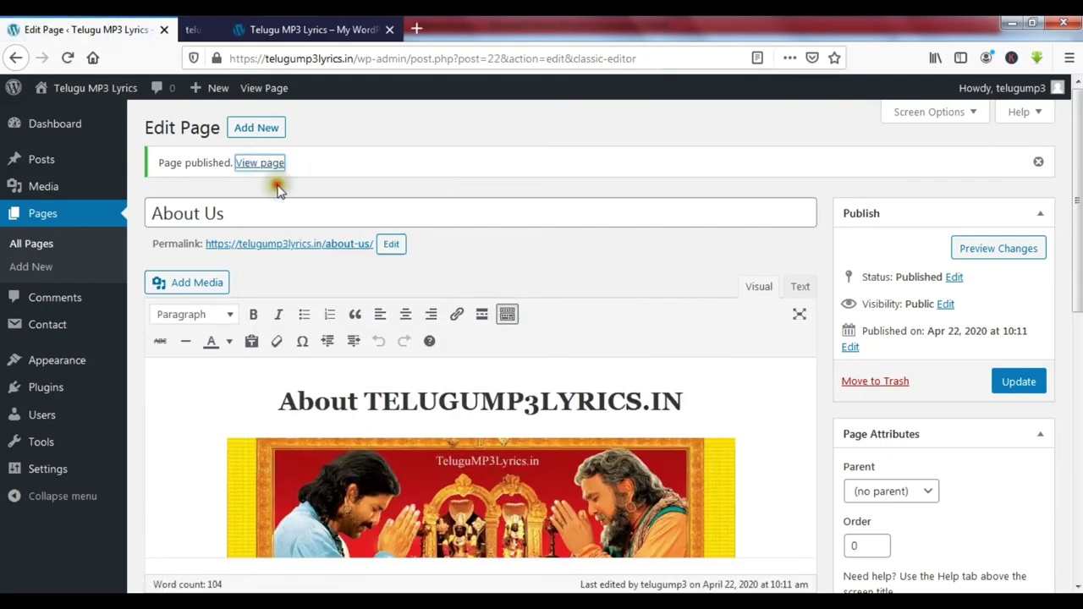
click(254, 27)
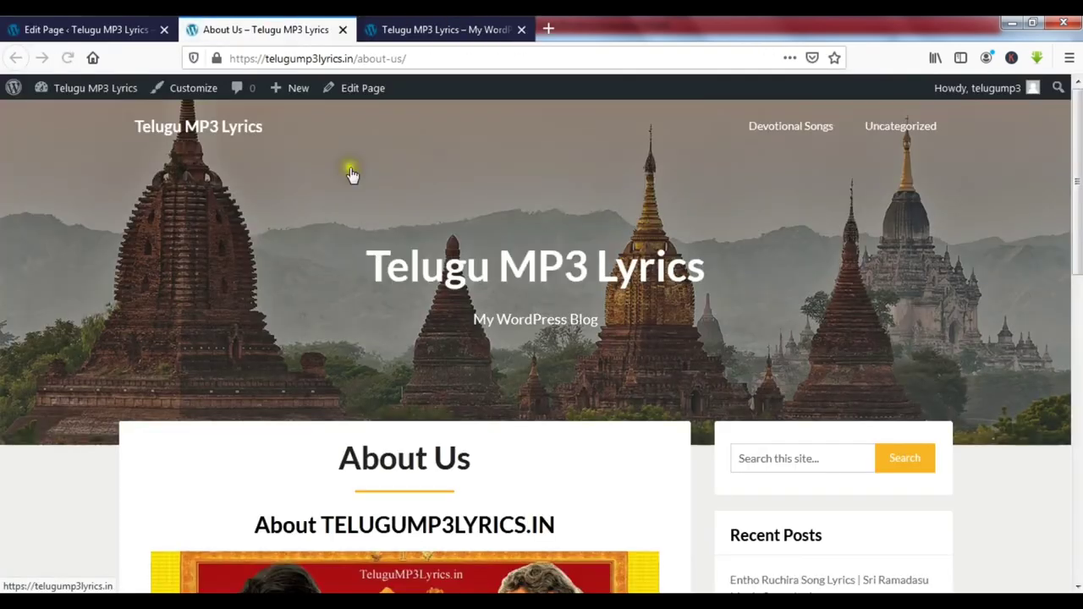
drag(1080, 222, 1078, 485)
drag(1078, 442, 1078, 180)
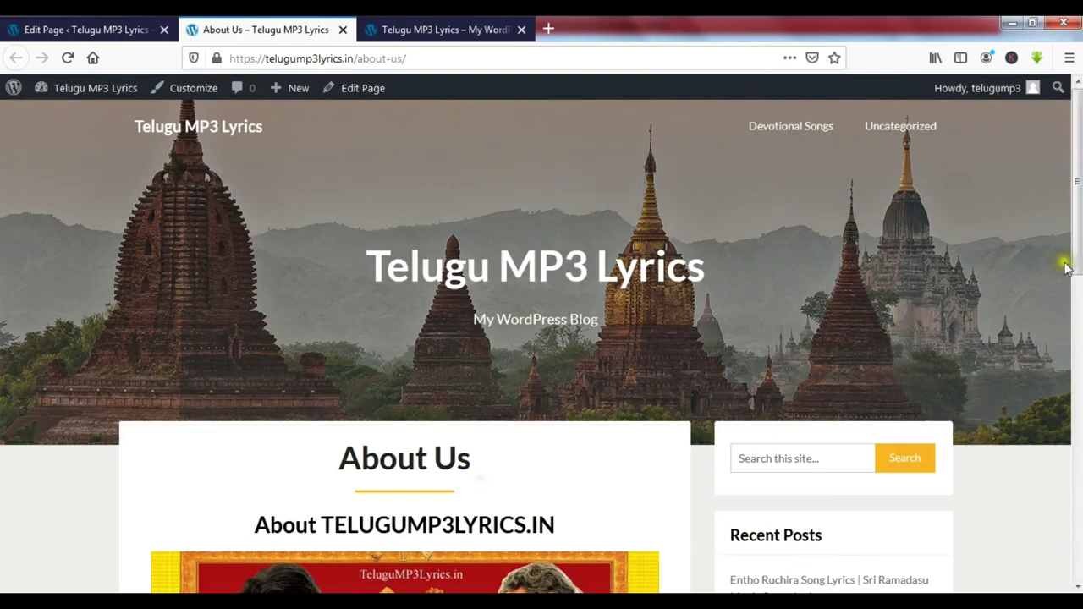